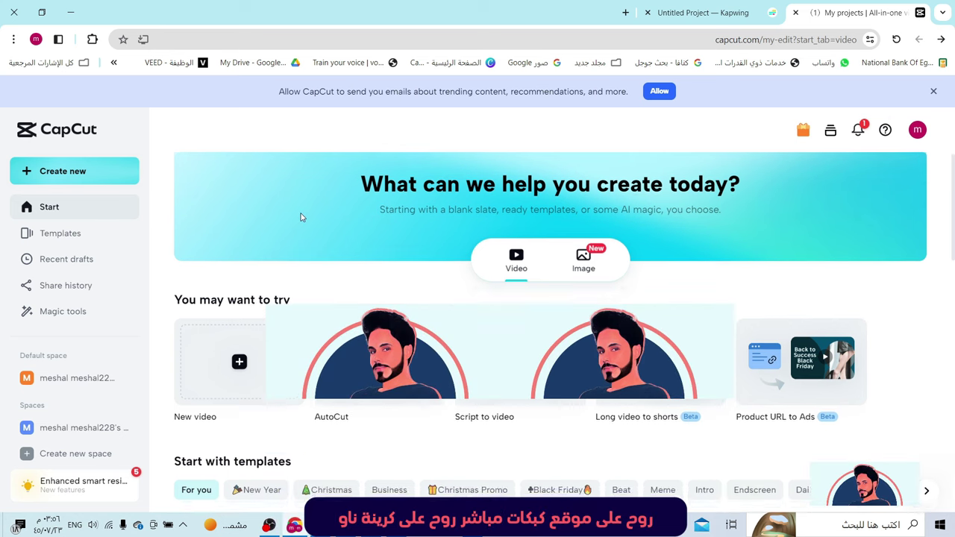
Step: Create a new 16:9 video project and add the video file مونتاج.mp4 from File Explorer to it
scroll(301, 216, "down", 1)
mouse_move(75, 179)
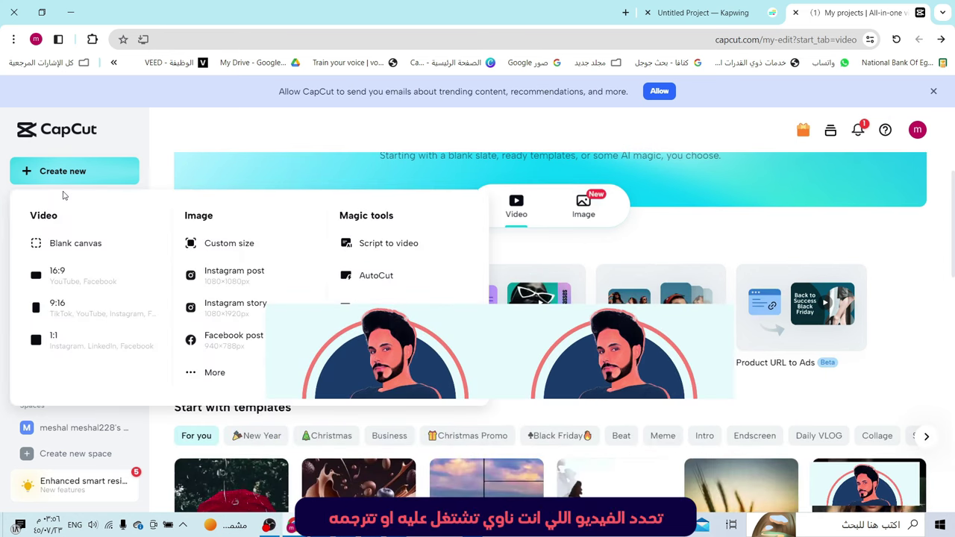
left_click(58, 273)
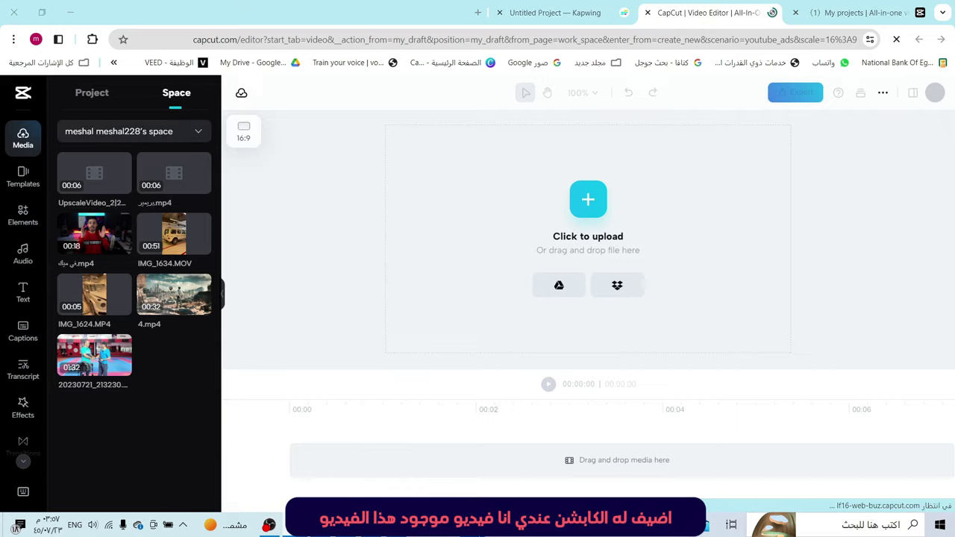
key("alt+Tab")
left_click_drag(811, 147, 455, 310)
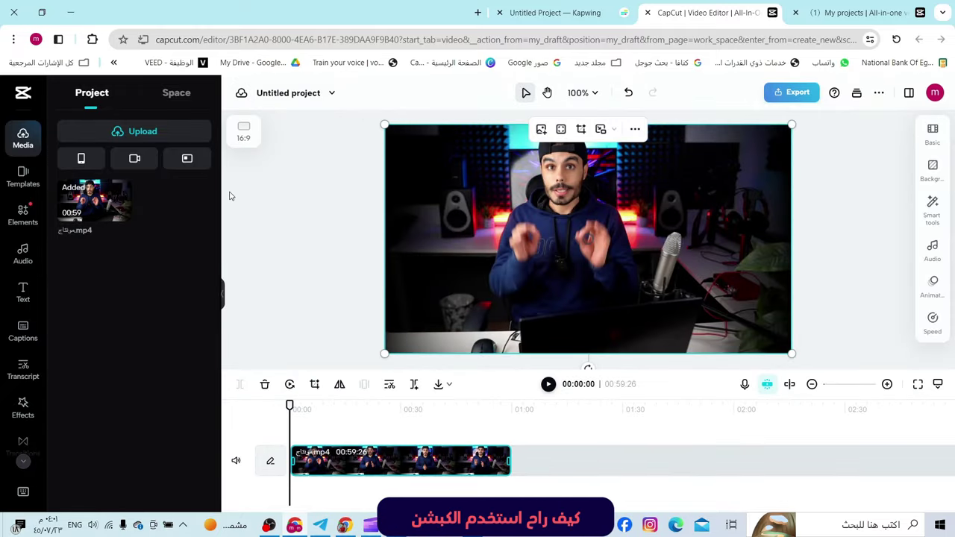
Step: Generate auto captions for the video with Arabic as the spoken language
left_click(23, 334)
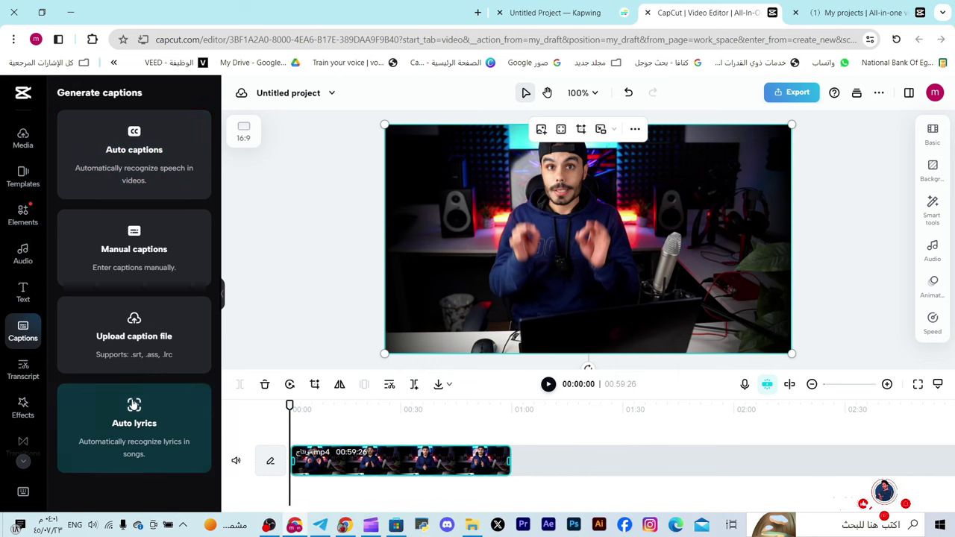
left_click(100, 142)
left_click(134, 242)
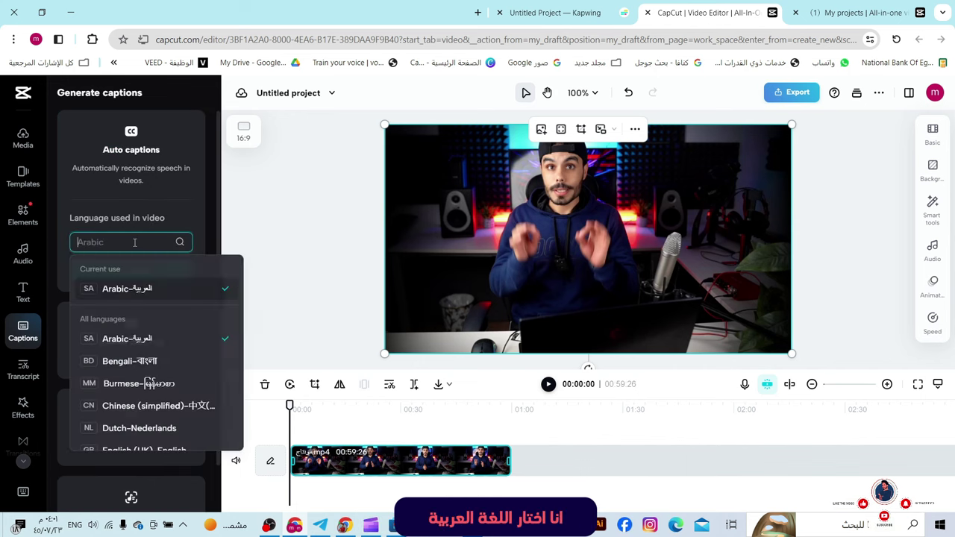
left_click(154, 295)
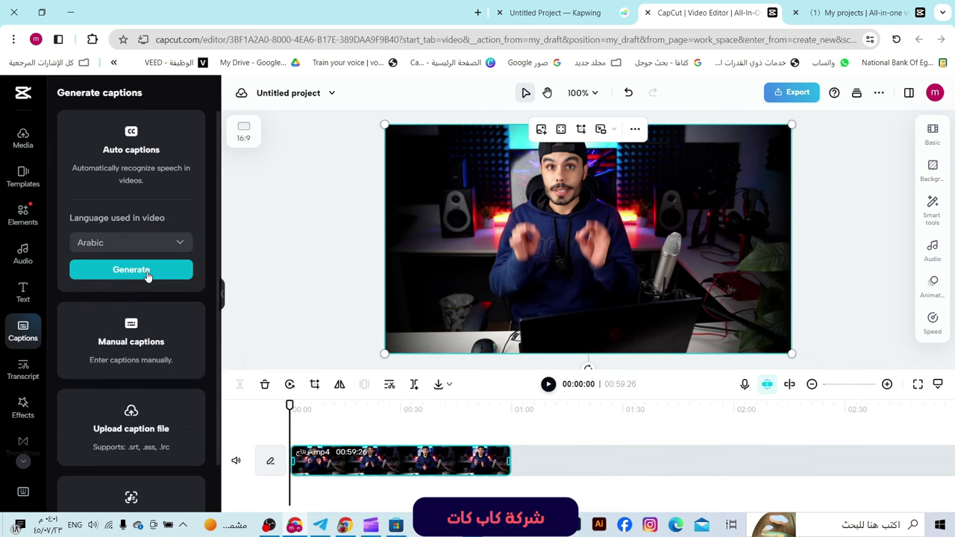
left_click(148, 273)
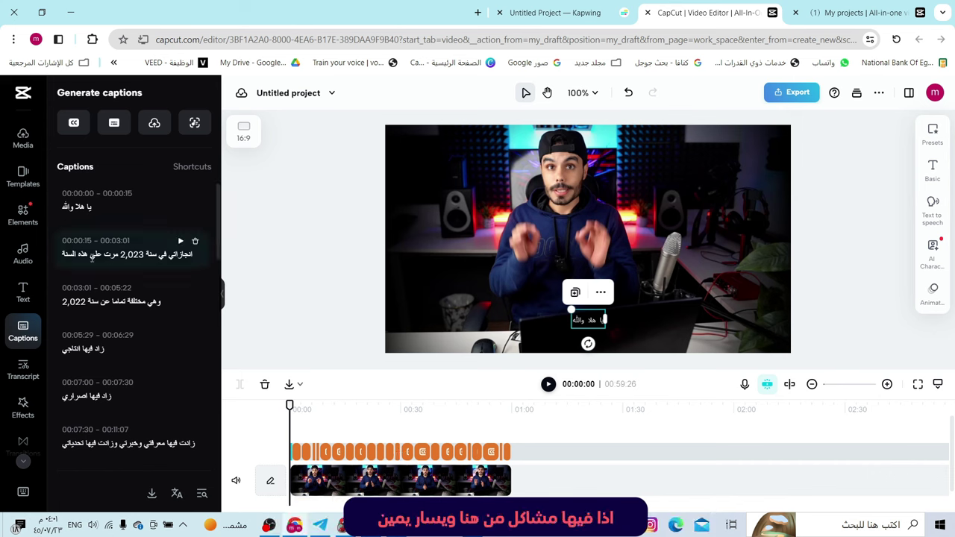
Step: Play the video from the start to check the generated captions against the speech
mouse_move(92, 274)
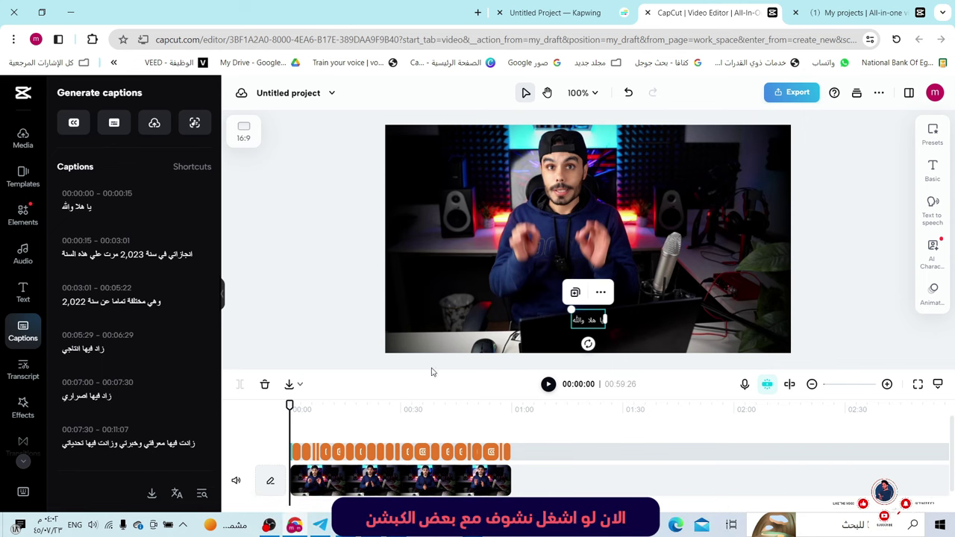
left_click(549, 385)
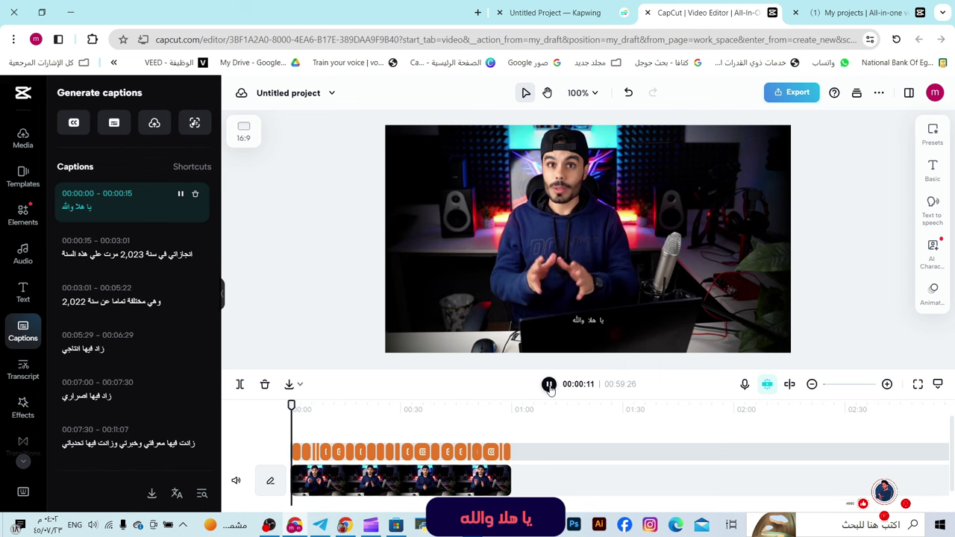
left_click(573, 321)
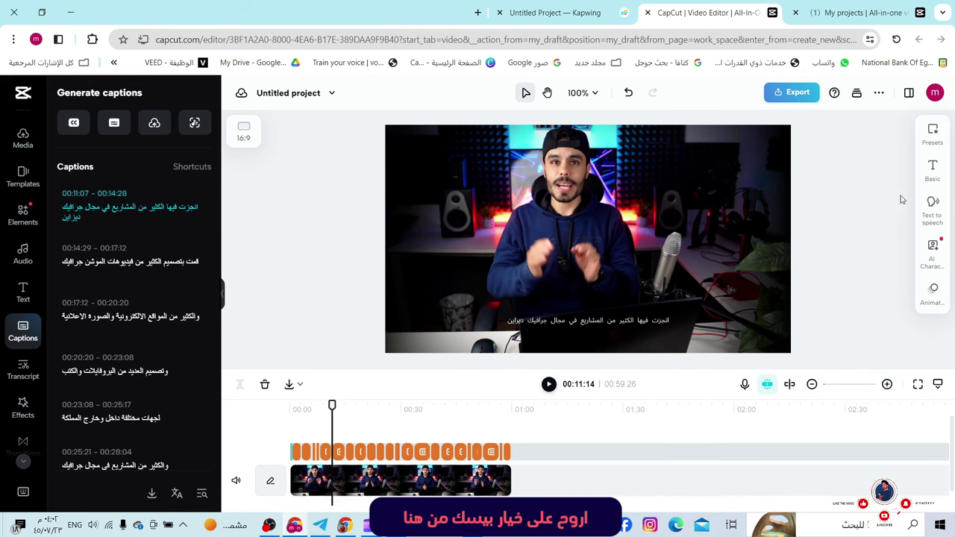
Step: Change the font of all captions to ZY Energy and browse the font list for another typeface
left_click(934, 175)
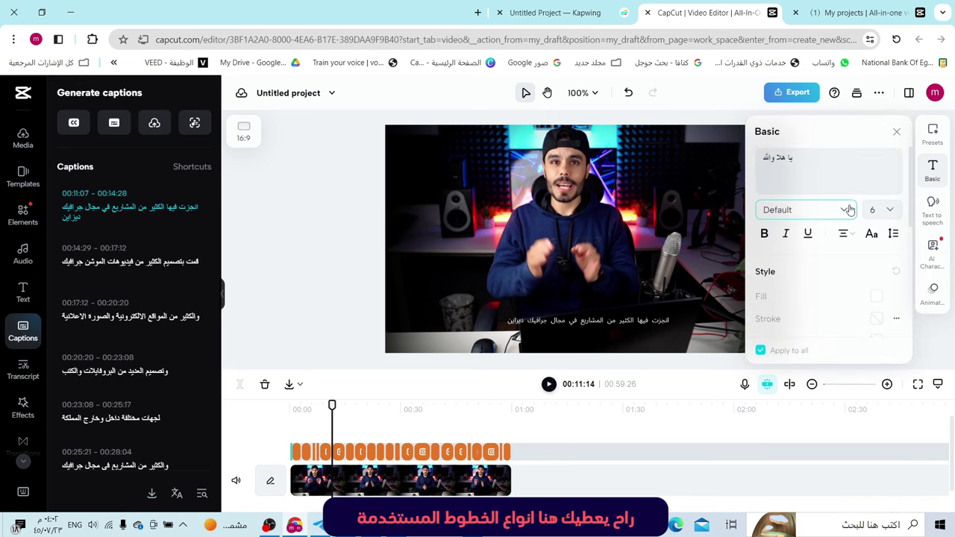
left_click(847, 210)
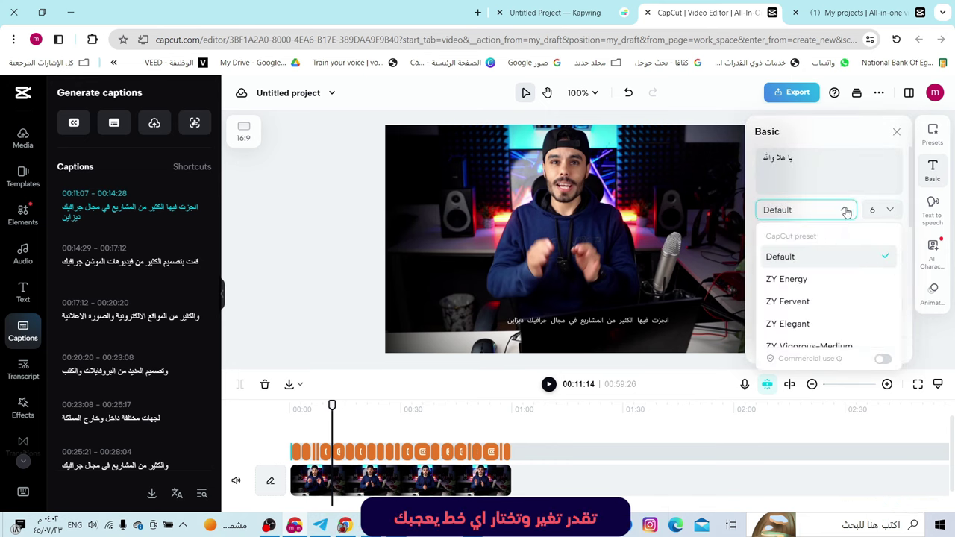
left_click(805, 279)
left_click(821, 214)
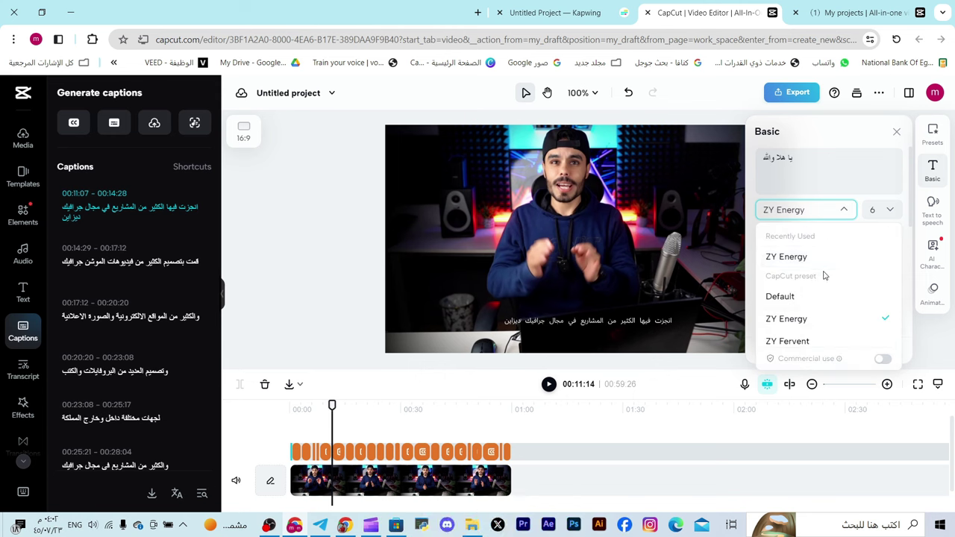
scroll(826, 280, "down", 10)
scroll(826, 282, "down", 15)
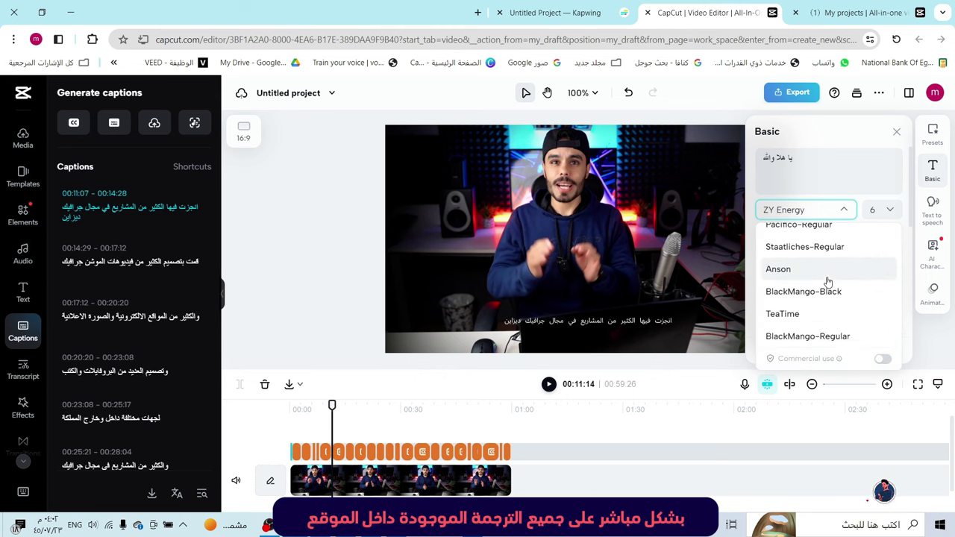
scroll(836, 304, "down", 20)
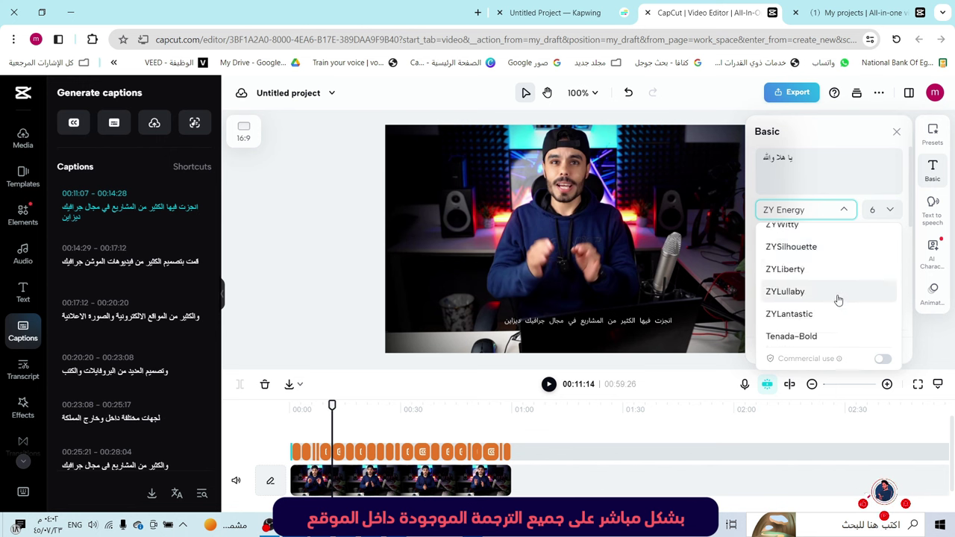
scroll(847, 281, "down", 20)
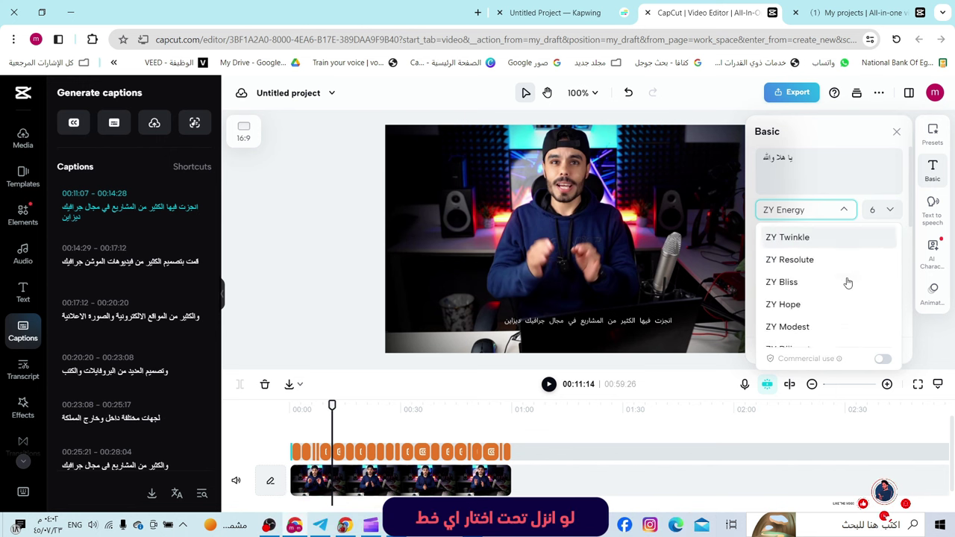
Step: Set the text of all captions to the Anson font, size 8 and bold
left_click(873, 207)
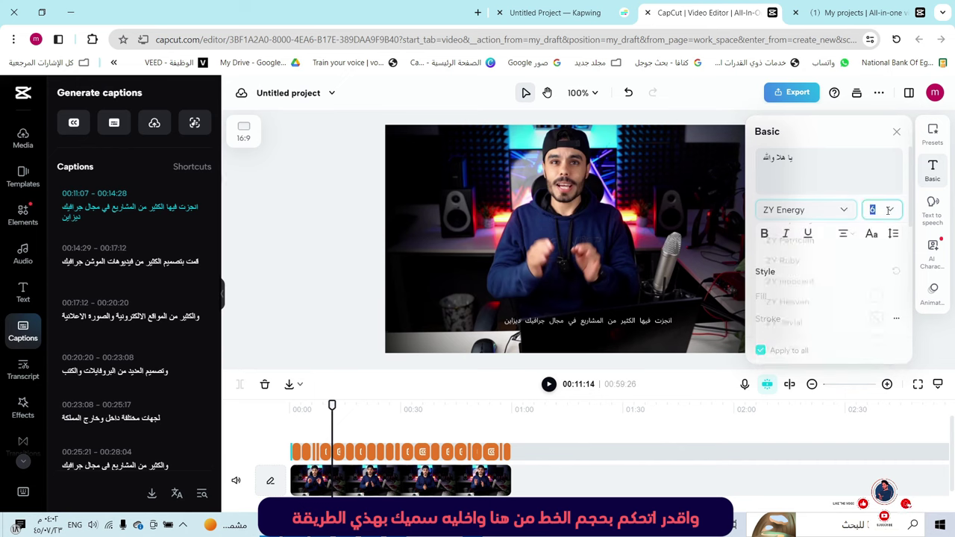
left_click(850, 307)
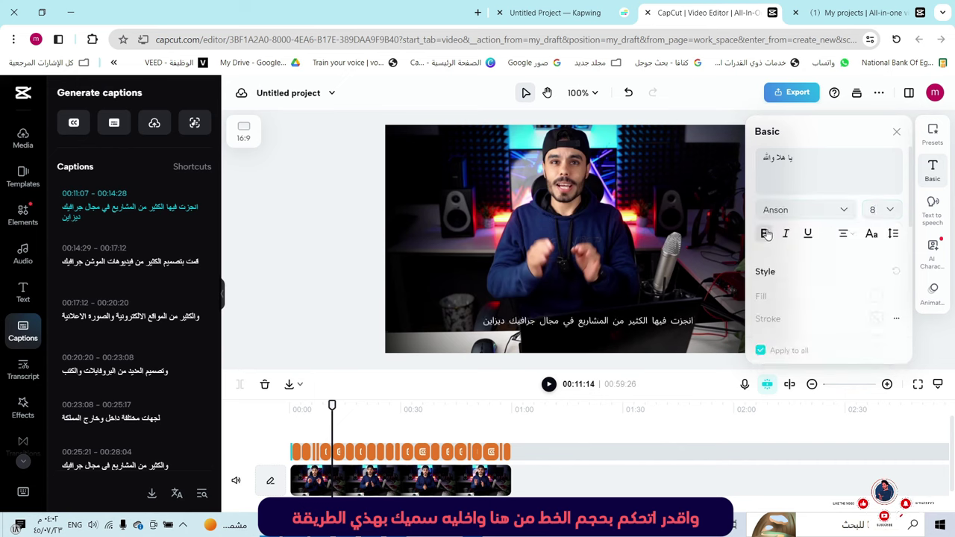
left_click(766, 234)
Step: Change the font of all captions to Handwriting and look through the remaining text style options
left_click(839, 210)
scroll(832, 269, "down", 5)
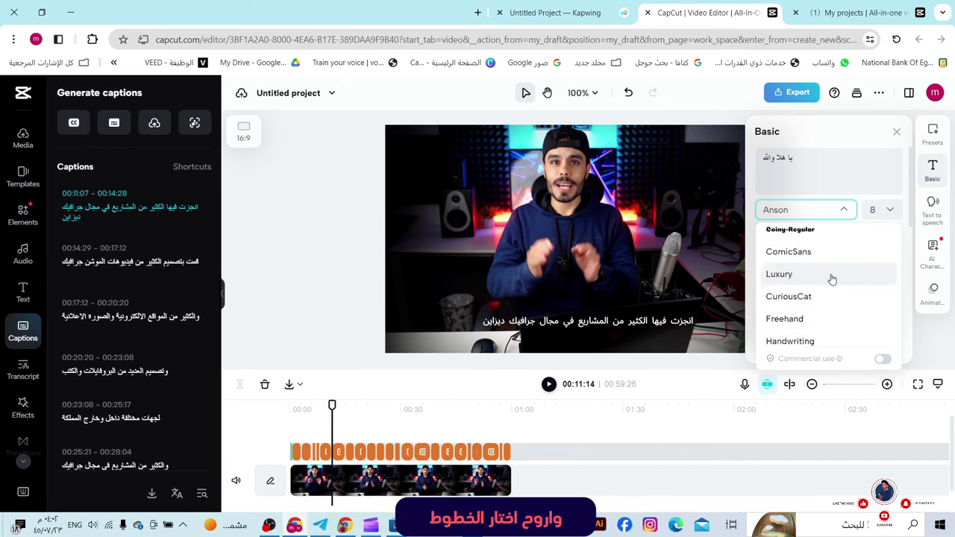
key("Escape")
scroll(832, 279, "down", 2)
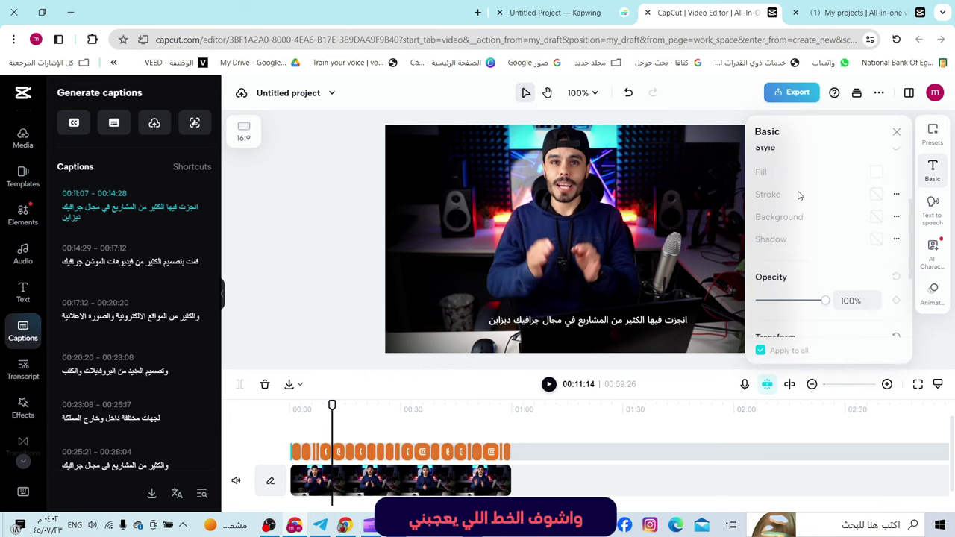
scroll(813, 212, "up", 3)
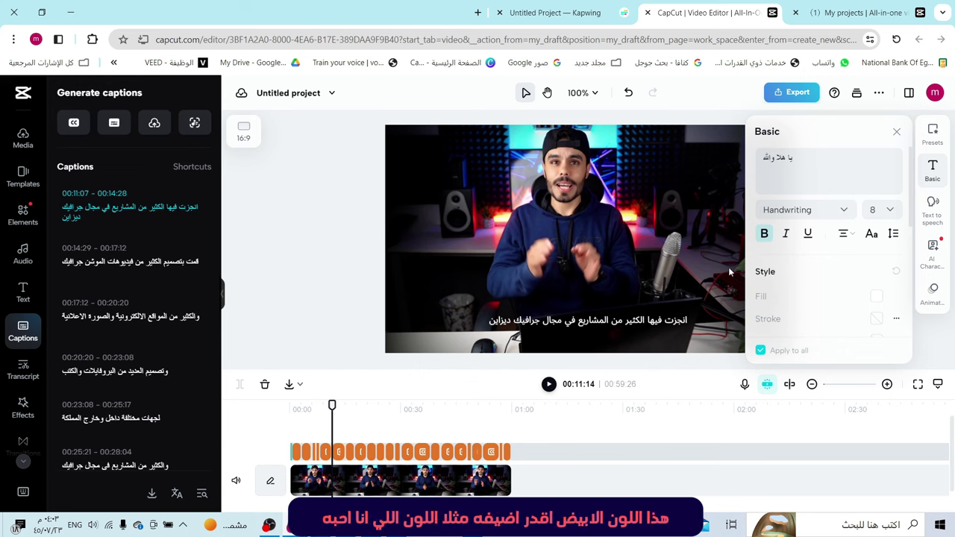
Step: Set the fill of all captions to the custom light red #ff746f and check a caption at 00:51:28
left_click(877, 297)
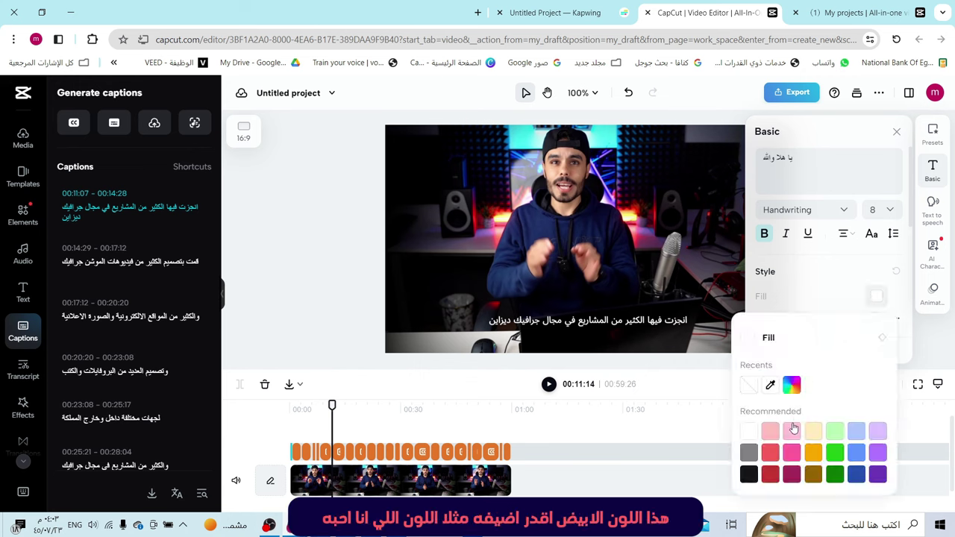
left_click(772, 453)
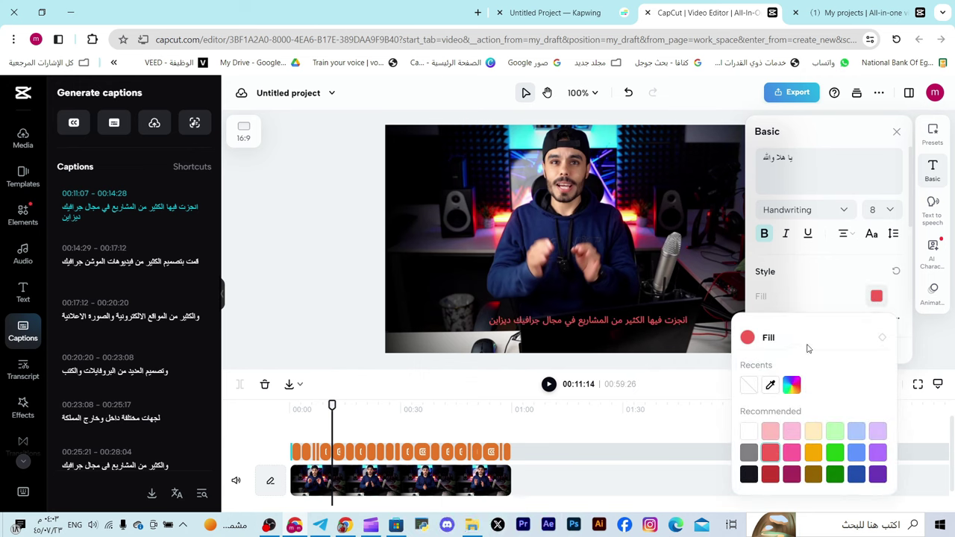
left_click(792, 384)
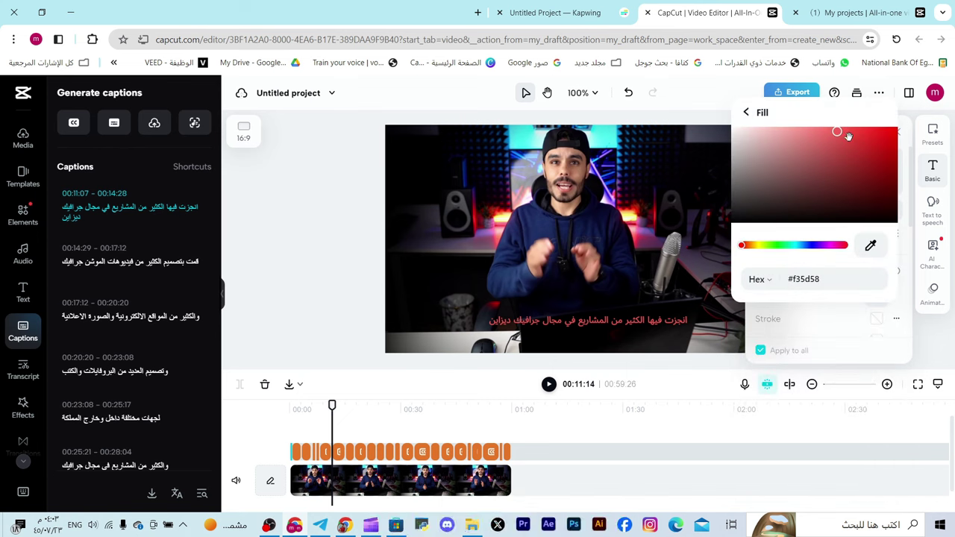
left_click_drag(827, 129, 824, 127)
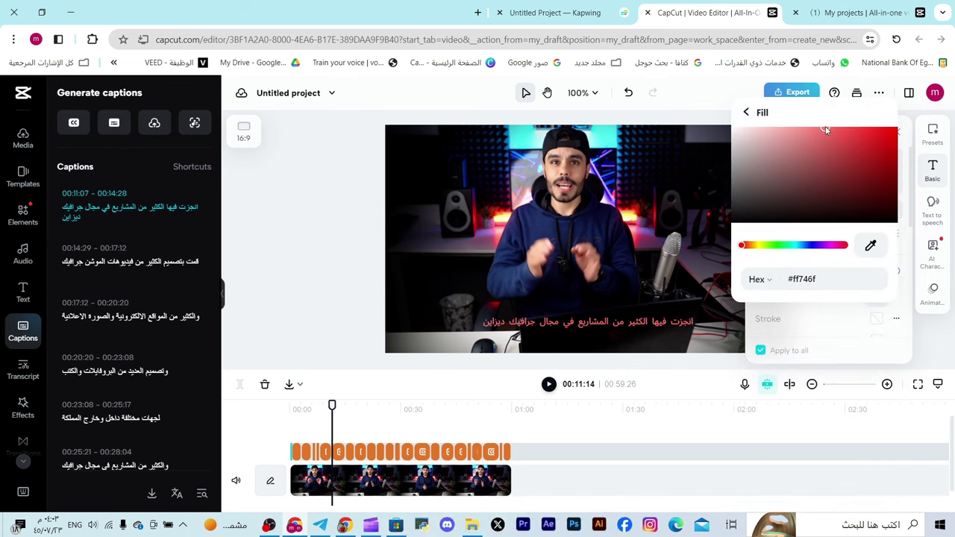
left_click(833, 341)
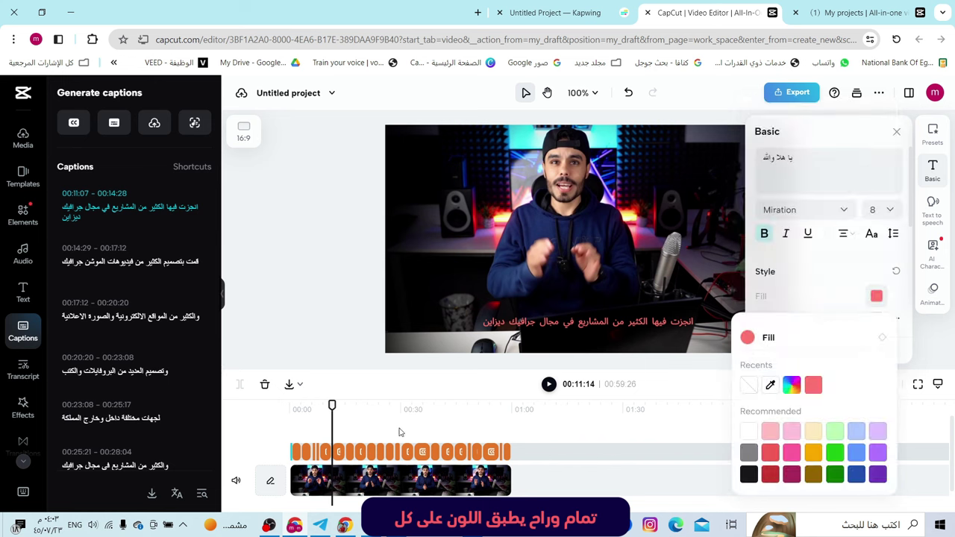
left_click_drag(333, 405, 483, 415)
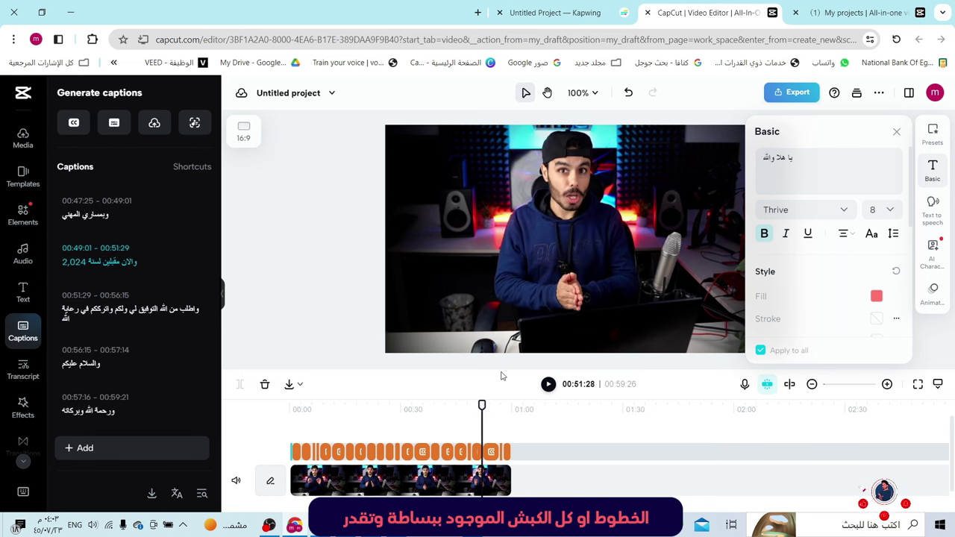
Step: Open the export settings for downloading the captioned video
left_click(779, 93)
left_click(785, 99)
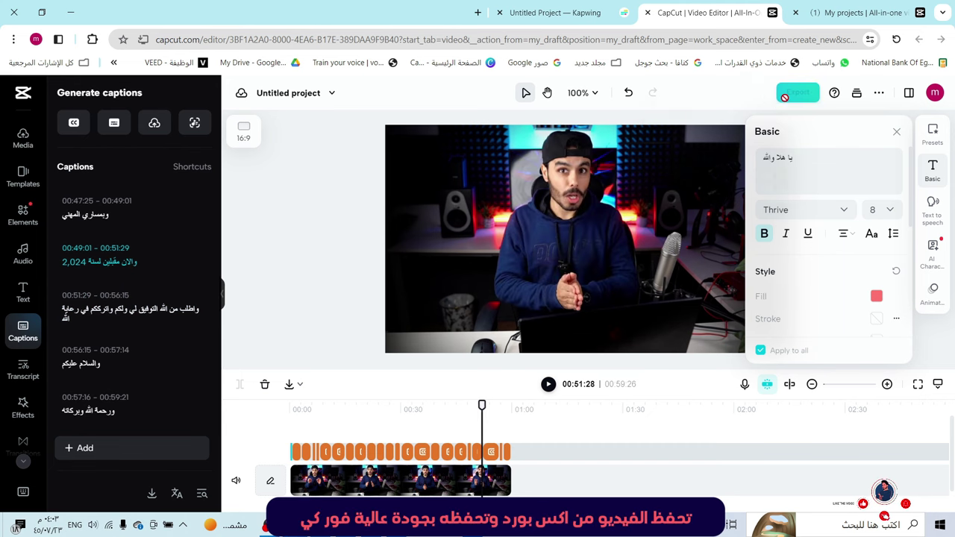
left_click(789, 97)
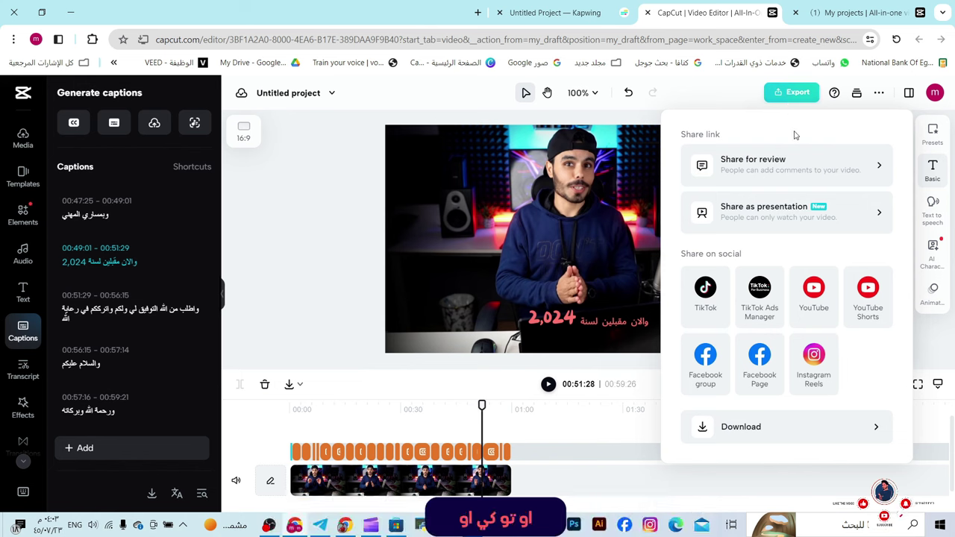
left_click(704, 428)
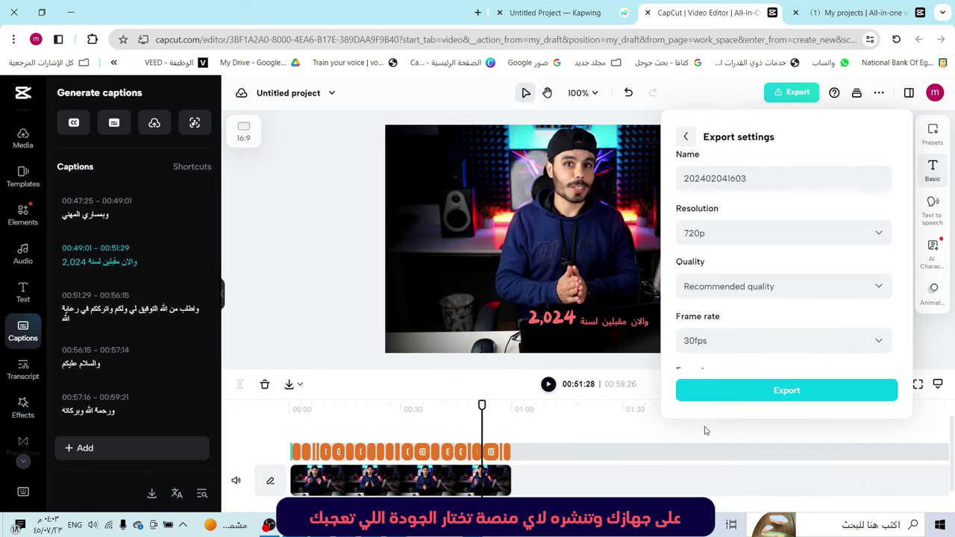
Step: Review the resolution and frame rate options available for the video export
left_click(779, 234)
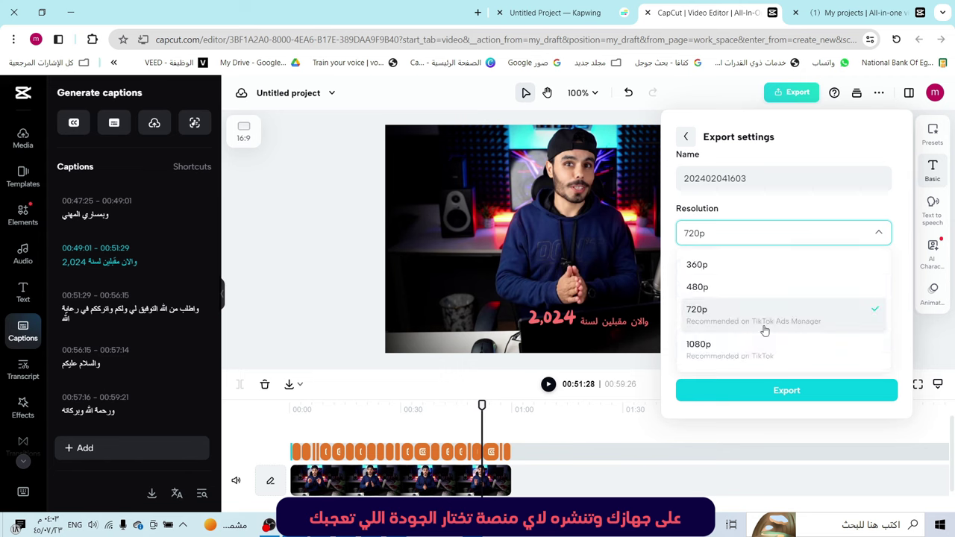
scroll(759, 353, "down", 1)
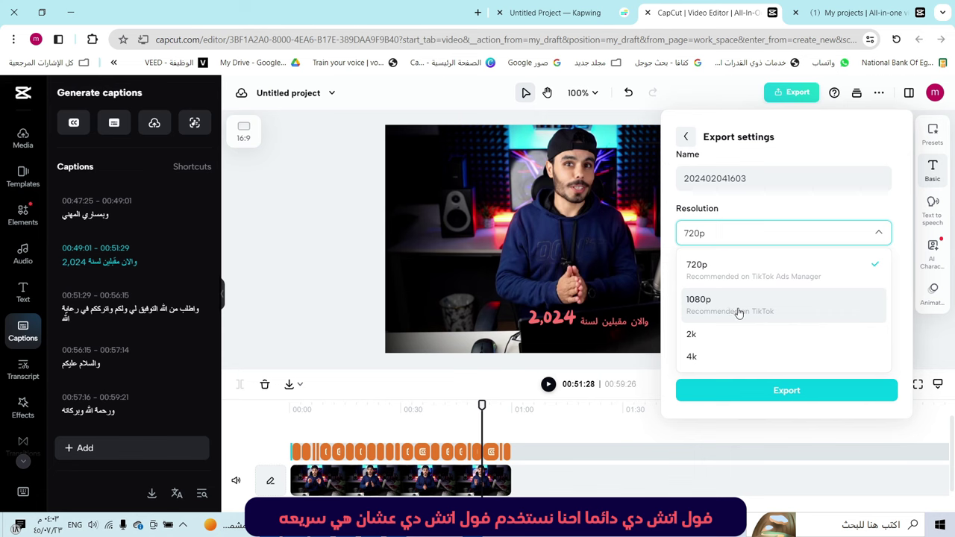
left_click(804, 210)
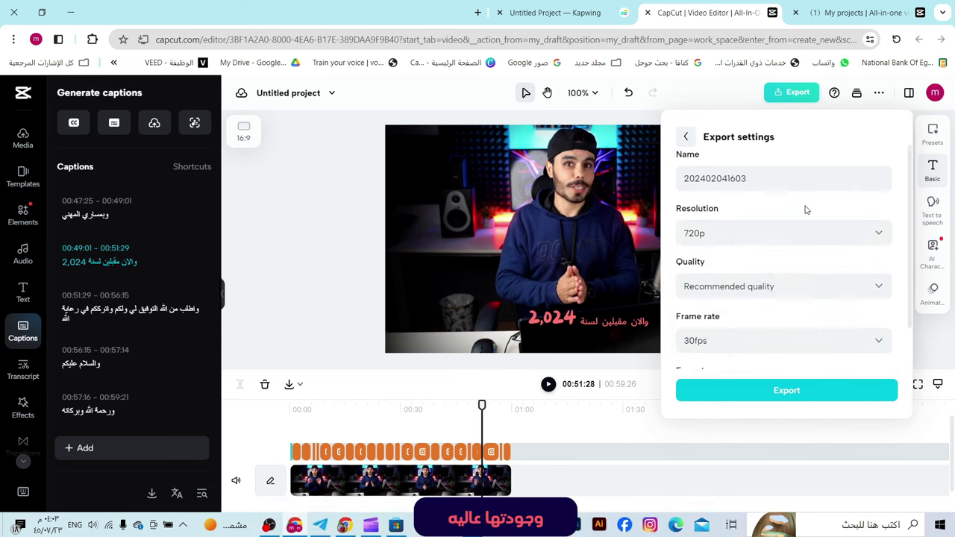
scroll(784, 273, "down", 1)
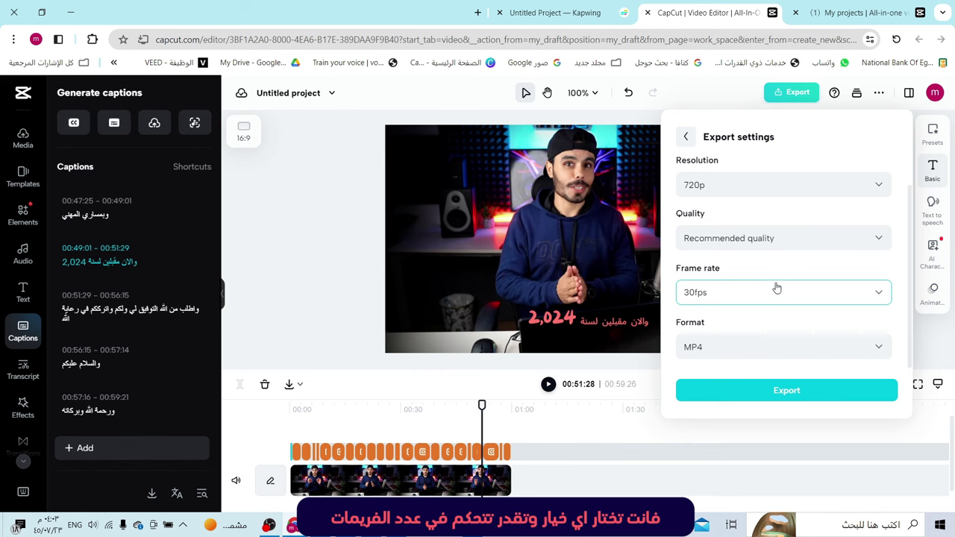
left_click(778, 290)
left_click(782, 261)
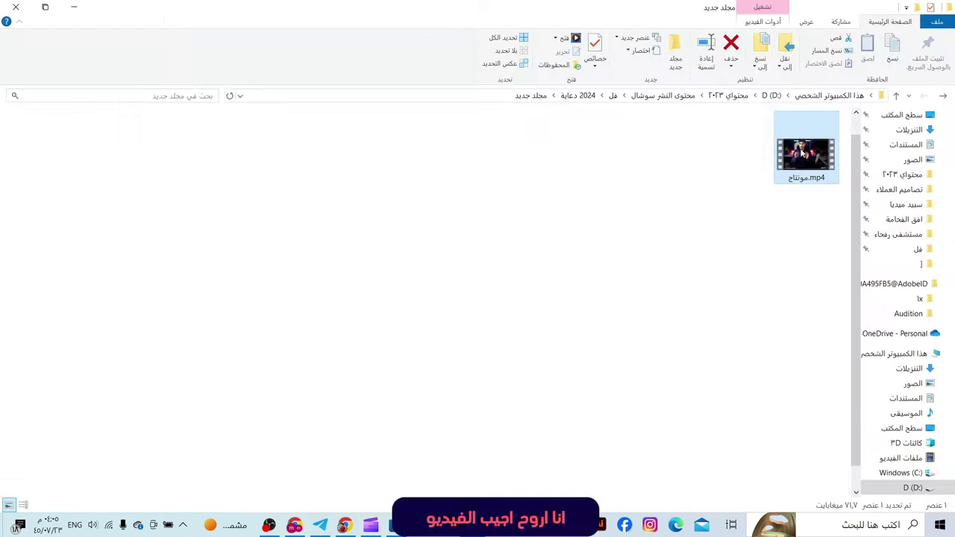
Step: Import مونتاج.mp4 into Microsoft Clipchamp, place it on the timeline, and move the playhead to about 5 seconds
left_click_drag(500, 335, 155, 262)
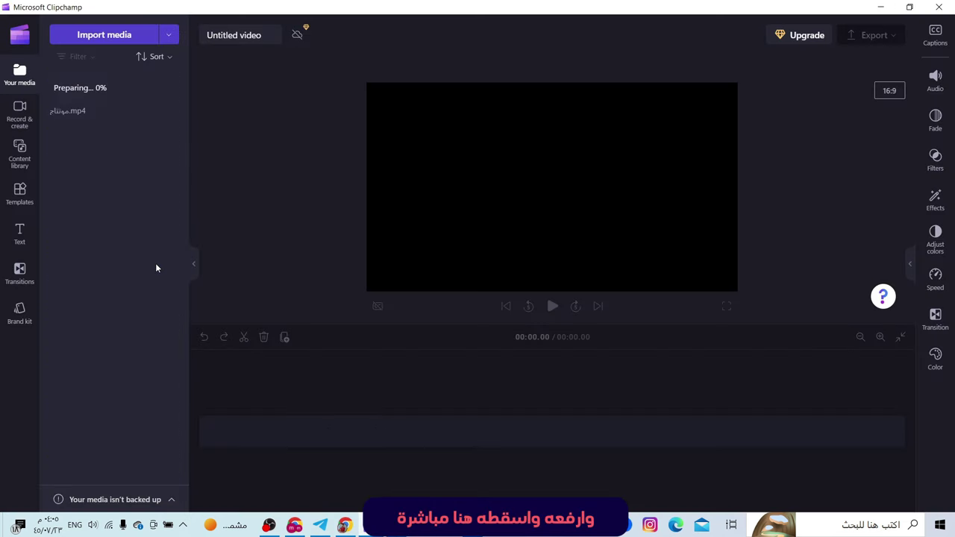
left_click_drag(80, 86, 272, 434)
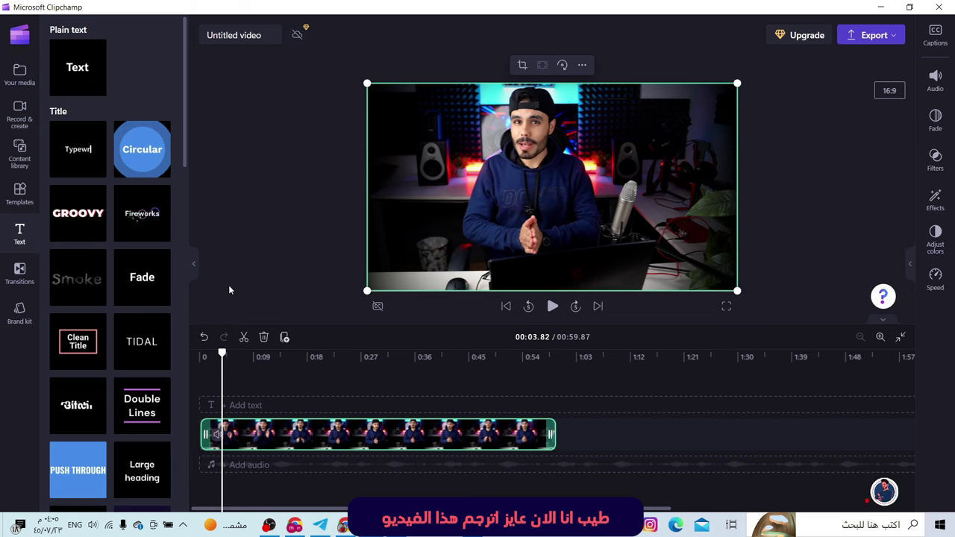
mouse_move(222, 388)
left_mouse_down()
mouse_move(280, 388)
mouse_move(230, 388)
left_mouse_up()
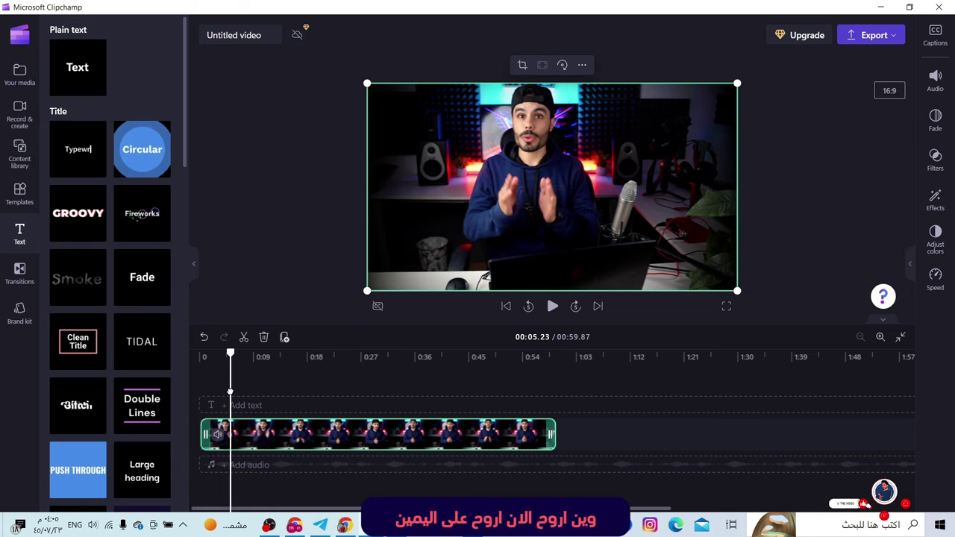
Step: Turn on autocaptions for the video and transcribe it with Arabic (Saudi Arabia) as the project language
left_click(941, 39)
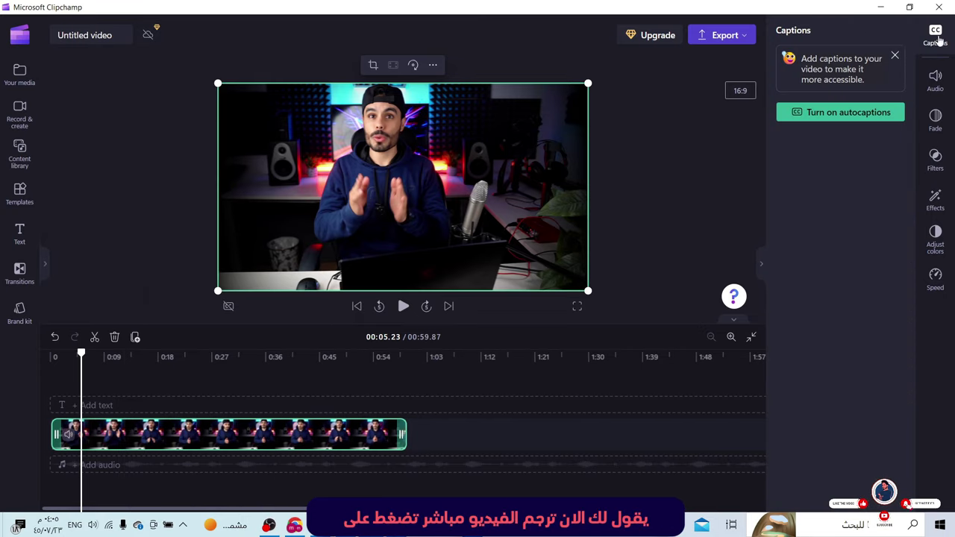
left_click(847, 115)
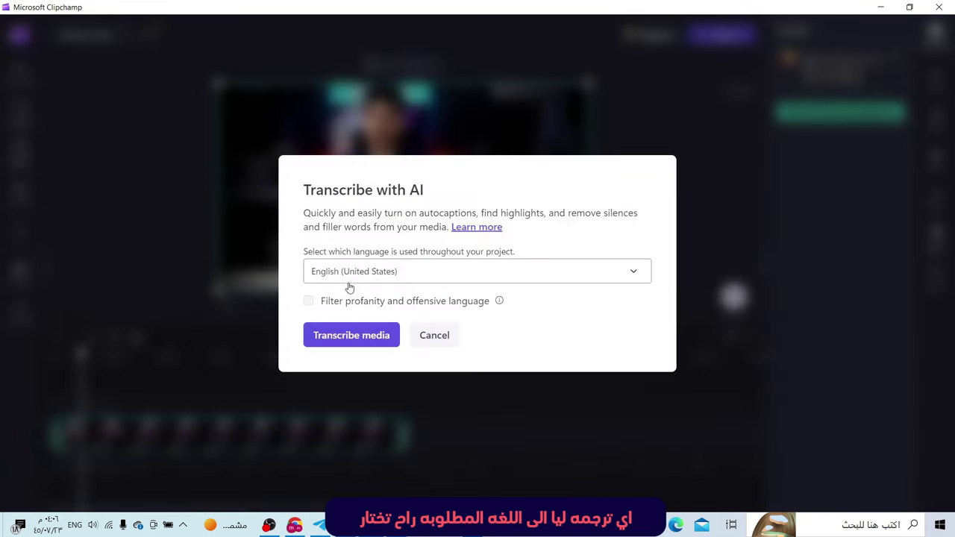
left_click(372, 277)
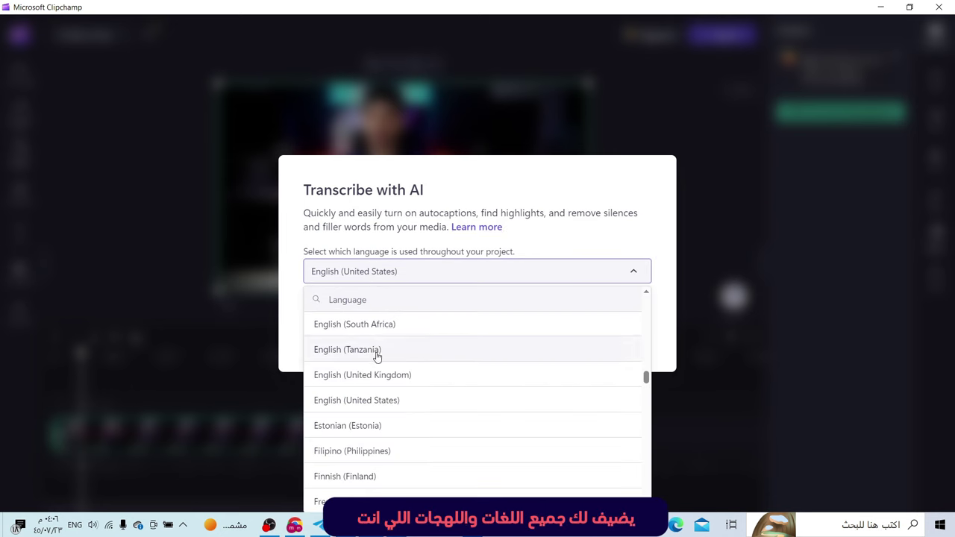
scroll(377, 357, "down", 3)
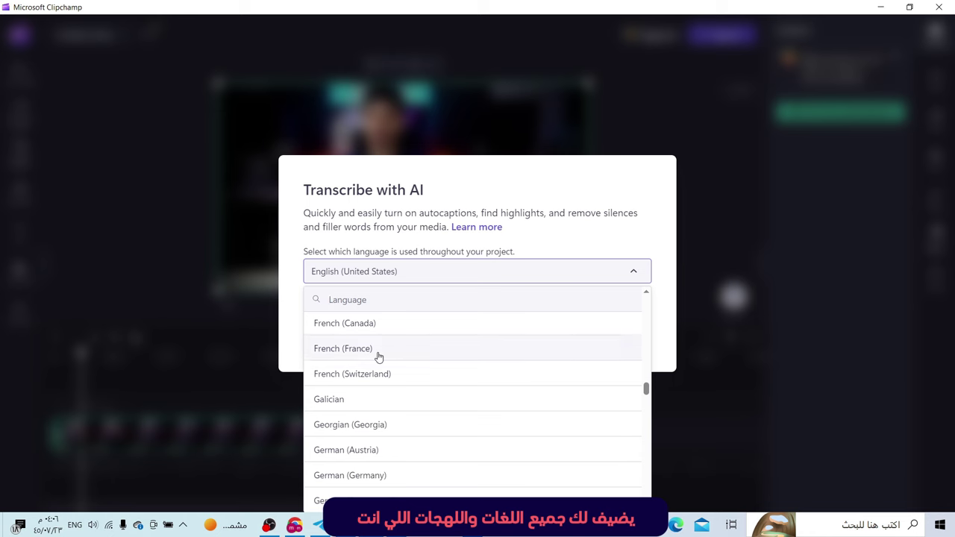
scroll(377, 356, "down", 2)
scroll(371, 384, "down", 2)
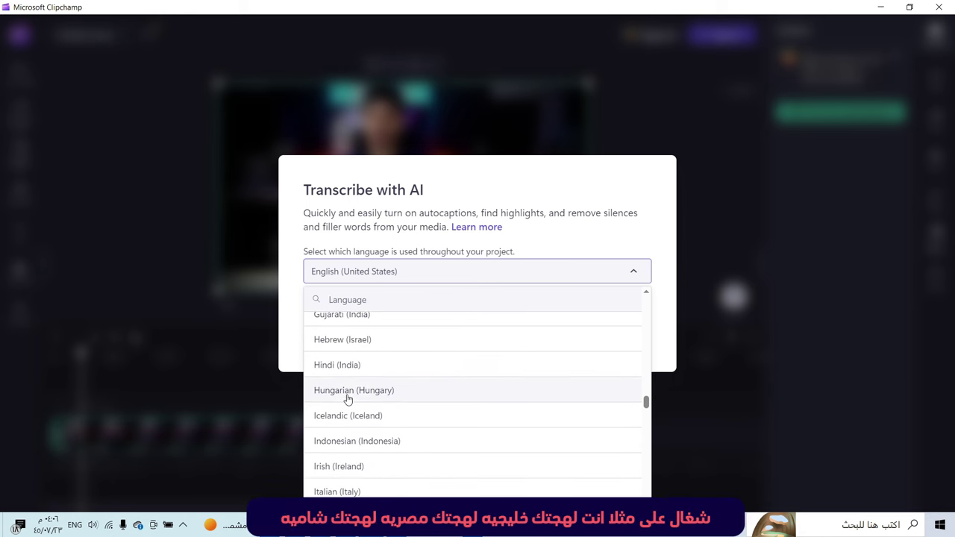
scroll(373, 406, "down", 5)
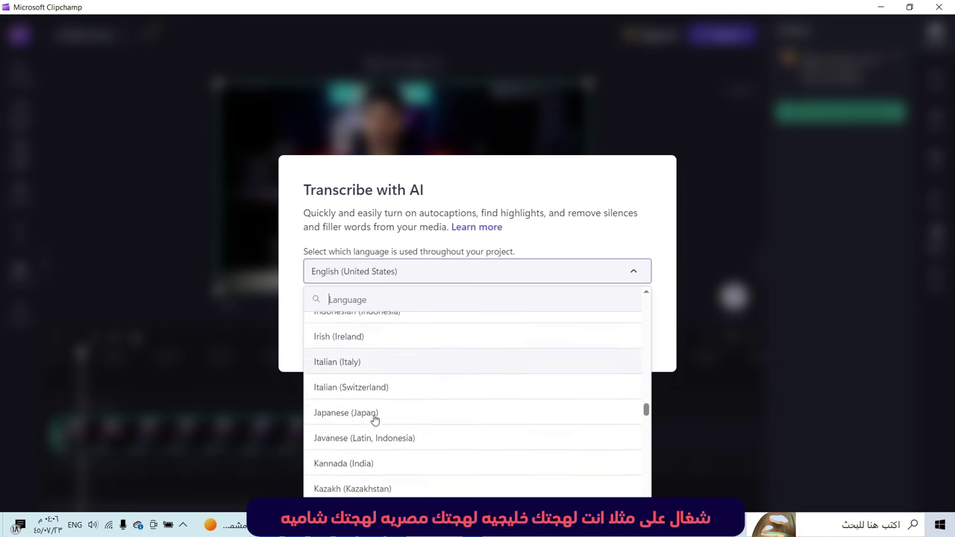
scroll(375, 419, "down", 15)
type("a")
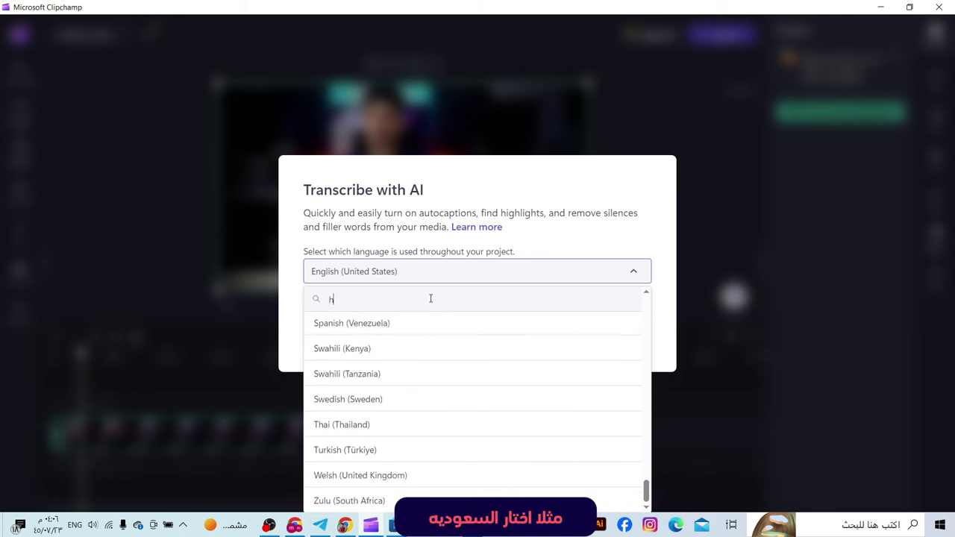
left_click(370, 361)
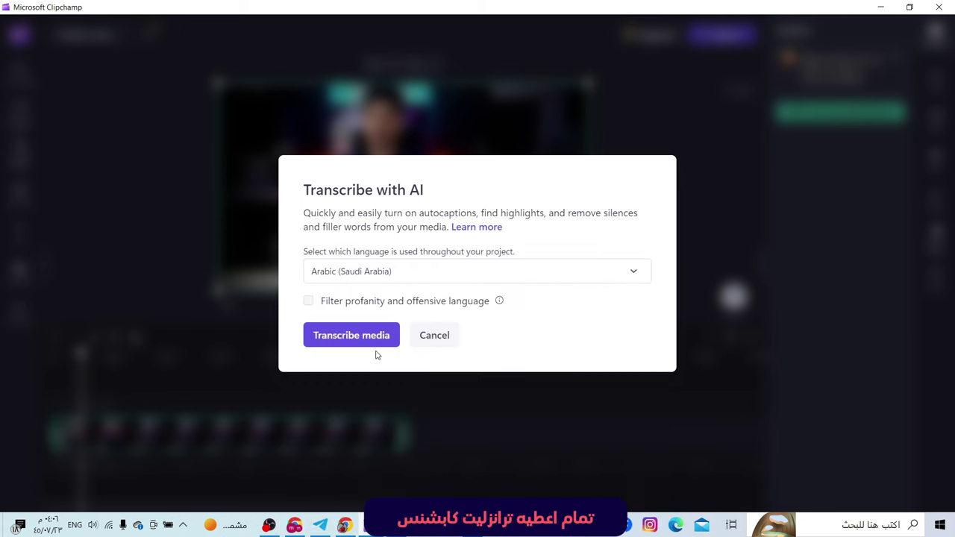
left_click(375, 340)
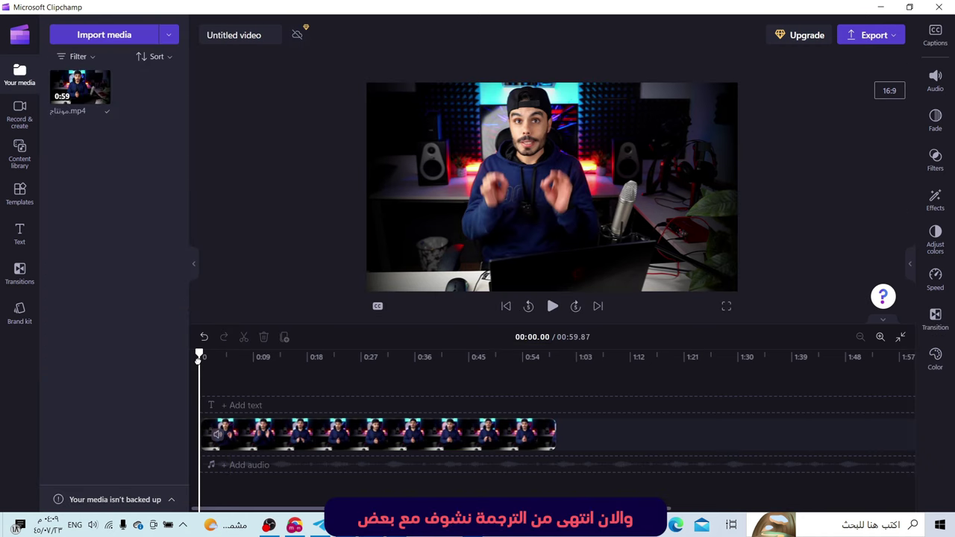
Step: Play the captioned video to about 6 seconds and set the caption text's primary color to pink #F34573
key("space")
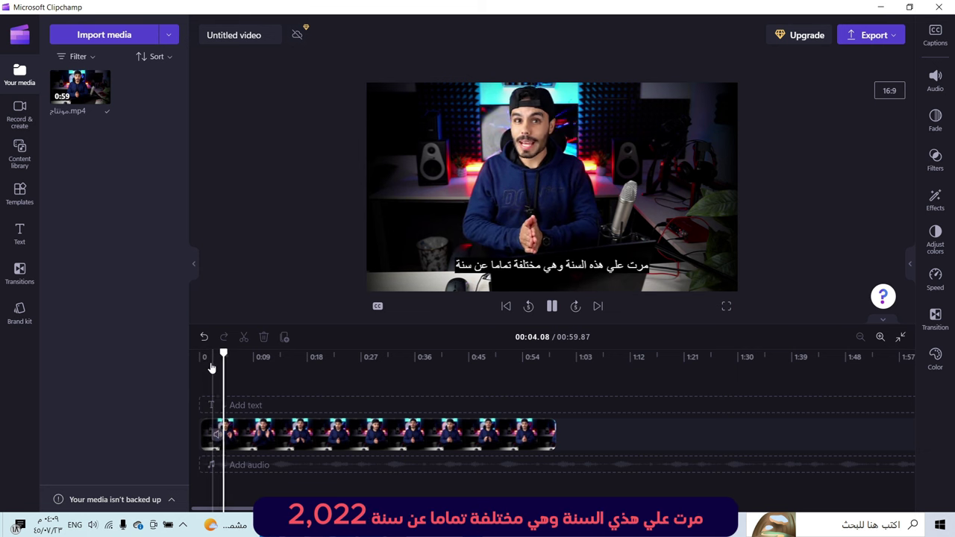
left_click(545, 267)
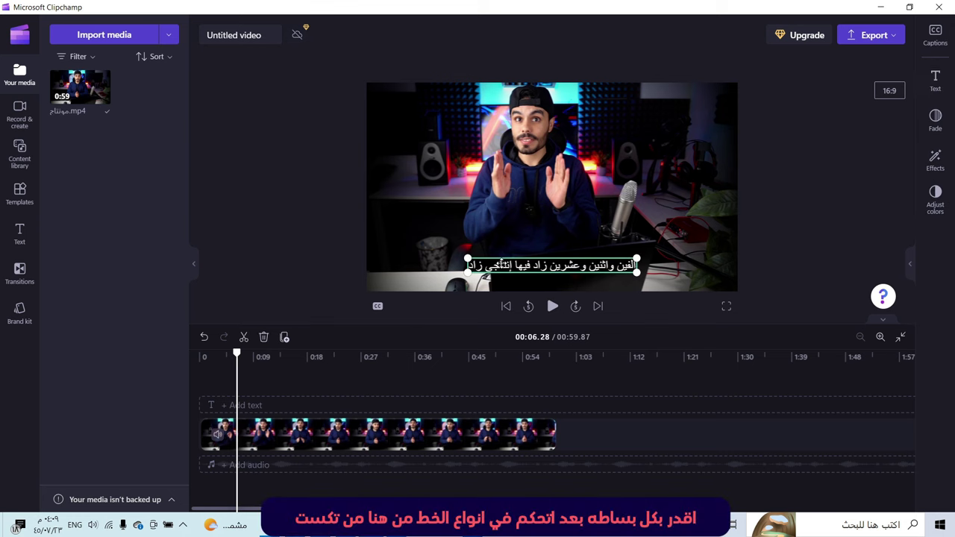
left_click(930, 89)
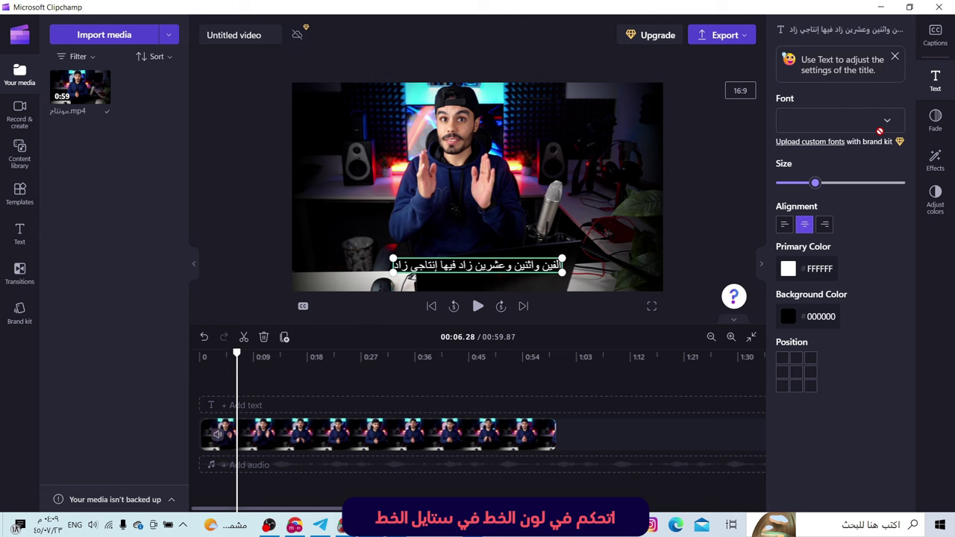
left_click(789, 268)
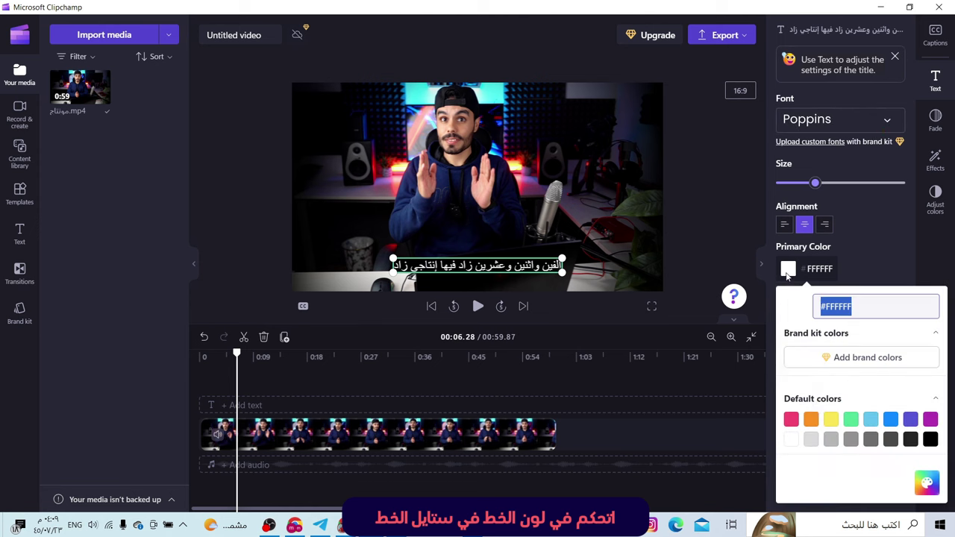
left_click(790, 420)
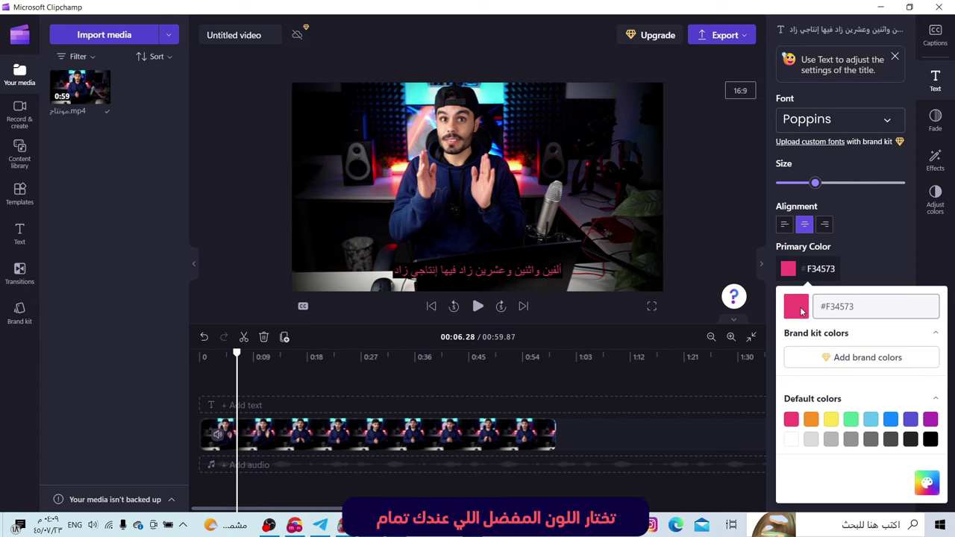
left_click(788, 269)
left_click(788, 268)
left_click(787, 269)
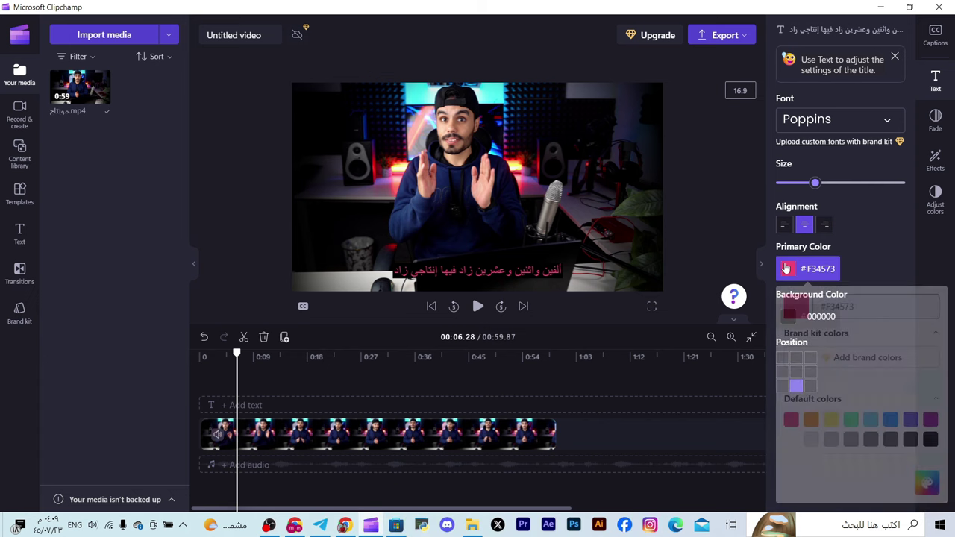
Step: Enlarge the caption text slightly and set its background color to the custom dark navy #020237
left_click_drag(817, 185, 832, 187)
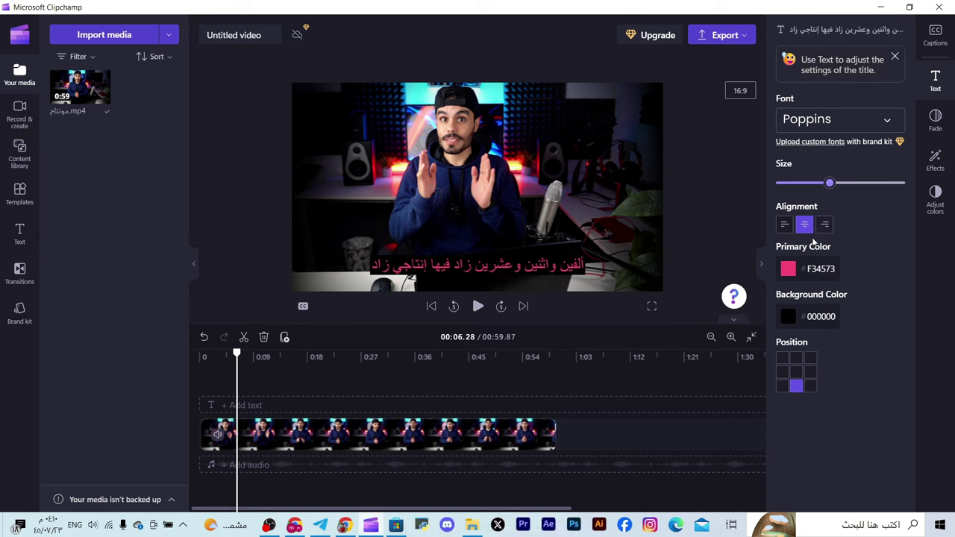
left_click(790, 317)
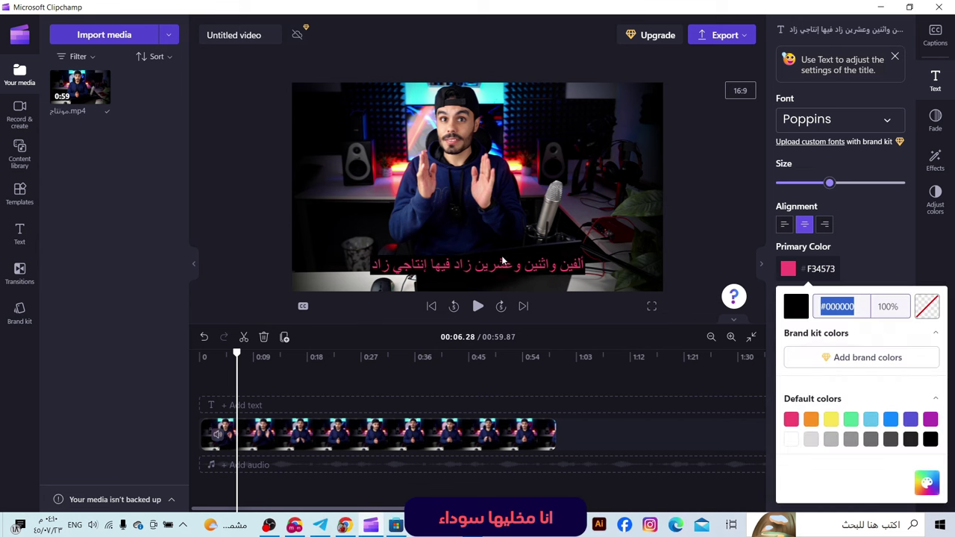
left_click(893, 420)
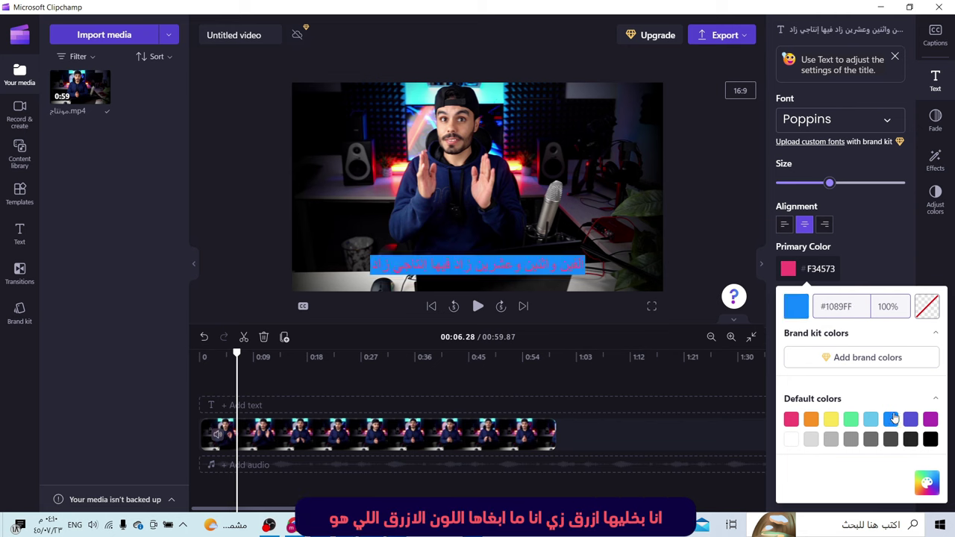
left_click(909, 420)
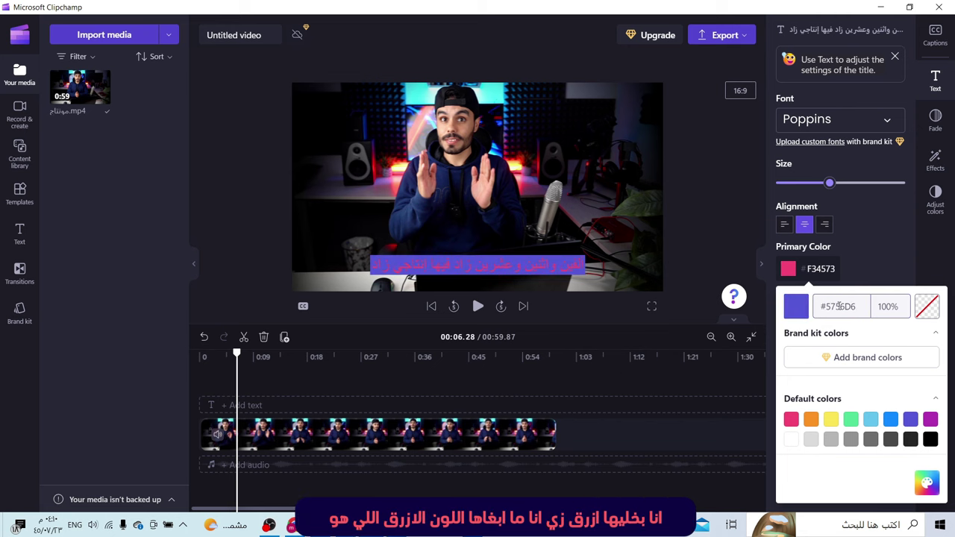
left_click(926, 482)
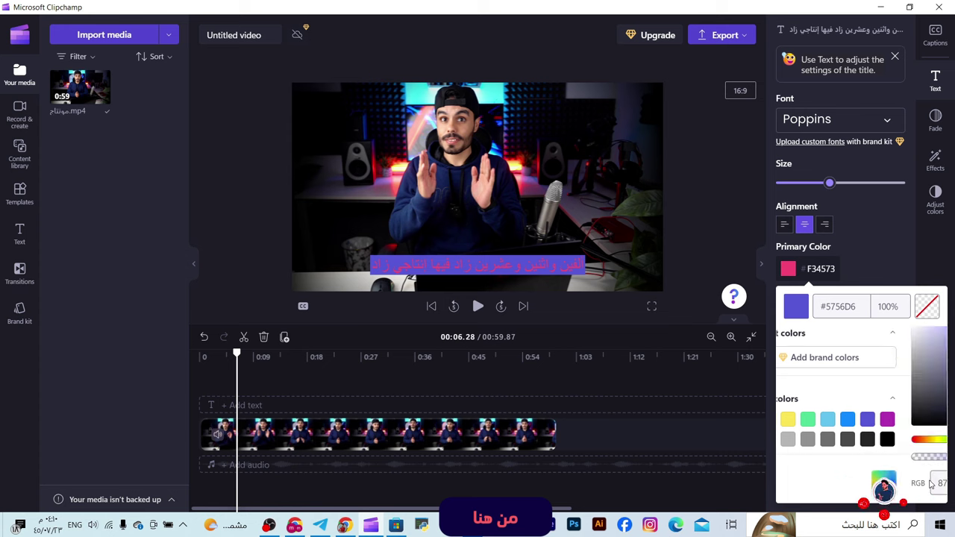
left_click(932, 404)
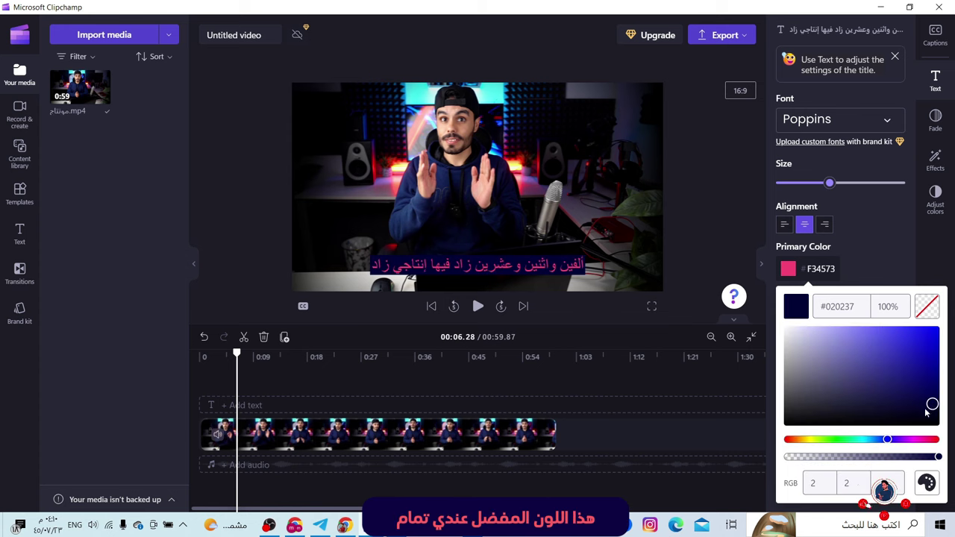
Step: Play the video to about 19 seconds to check the styled captions, and open the export options
key("space")
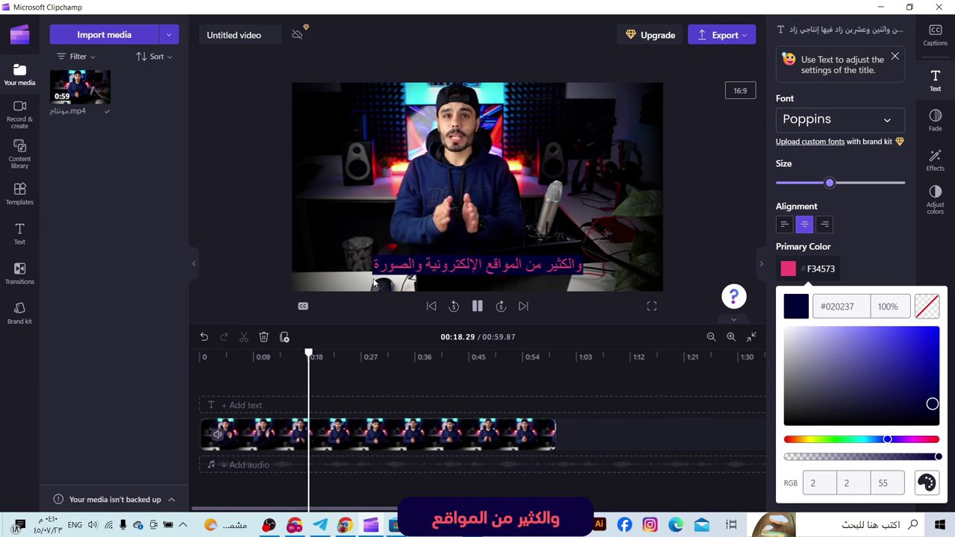
key("space")
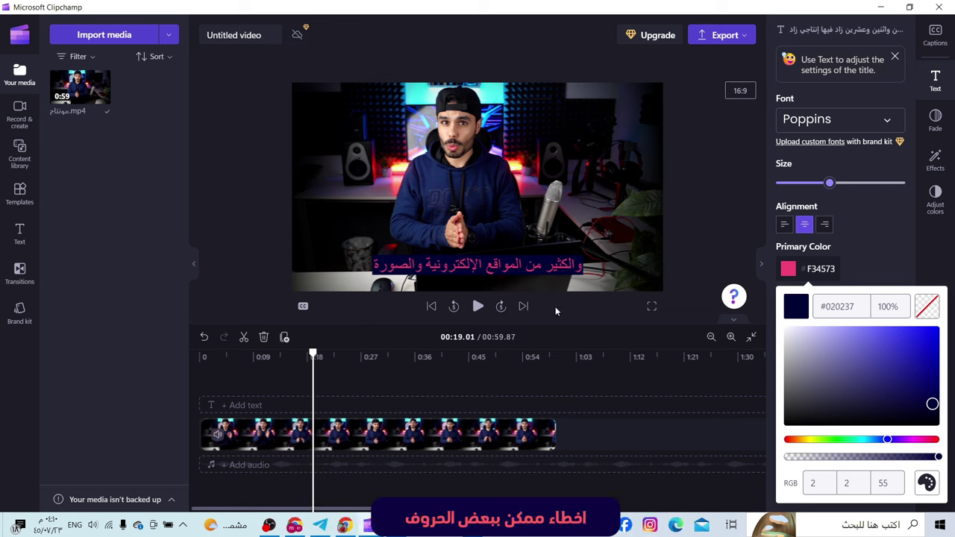
left_click(862, 232)
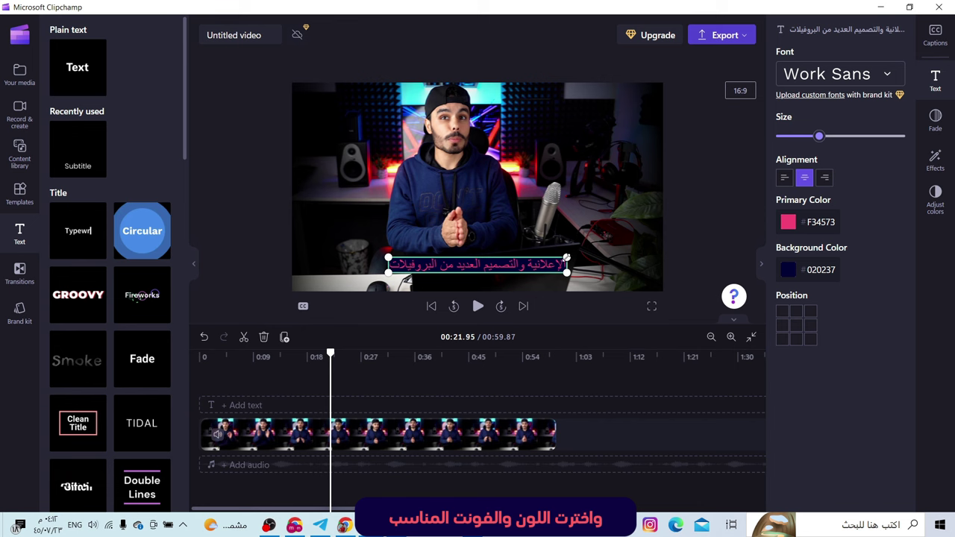
left_click(722, 35)
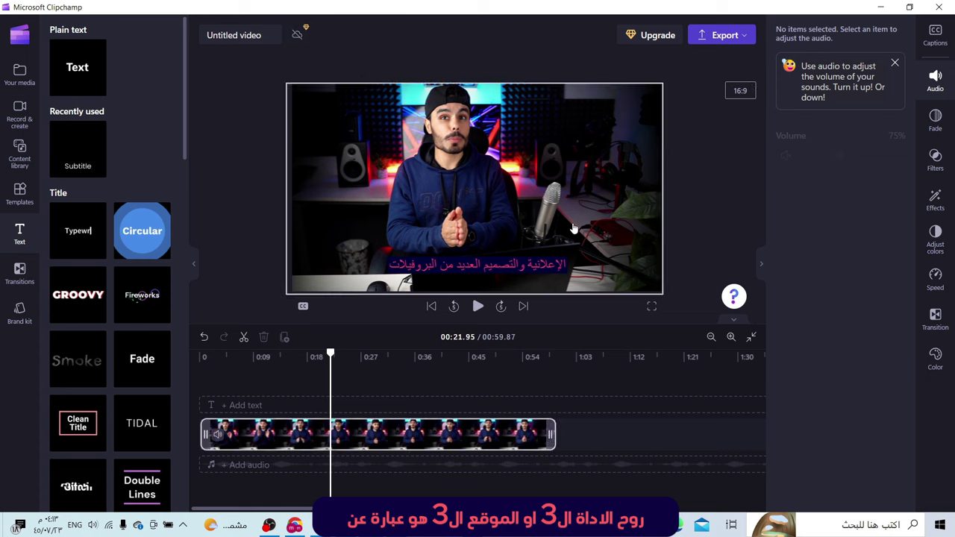
Step: Switch to the untitled Kapwing project in the browser, dismiss its upload hint, and upload مونتاج.mp4
left_click(294, 526)
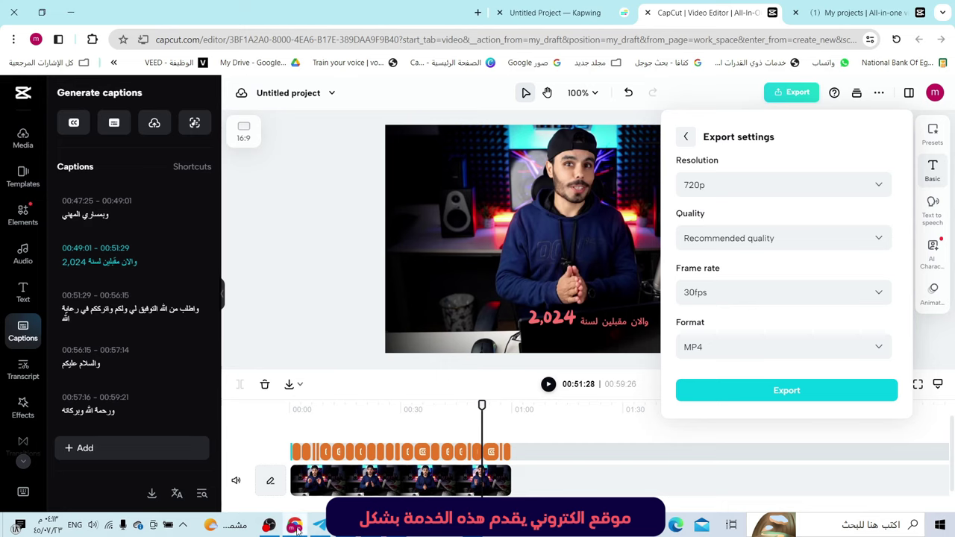
left_click(552, 8)
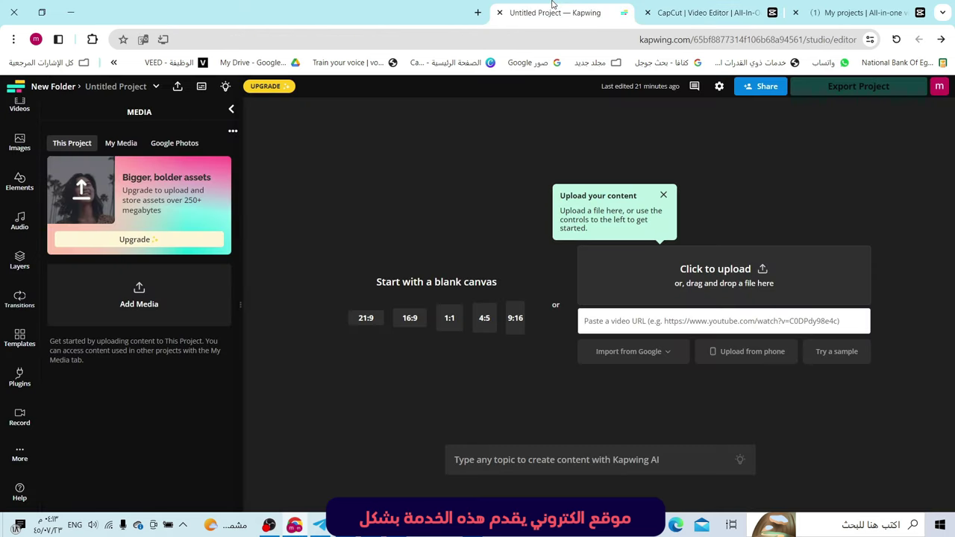
left_click(663, 196)
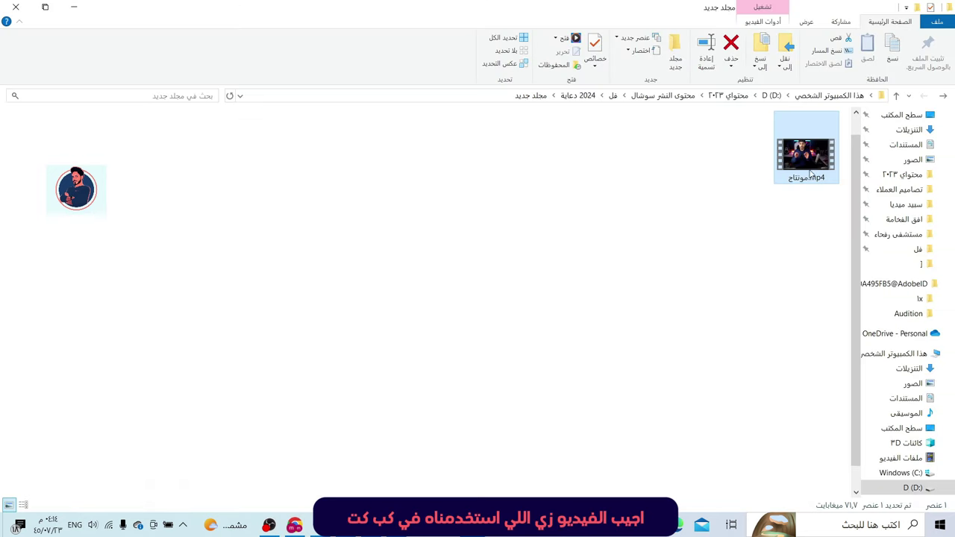
left_click_drag(811, 174, 665, 292)
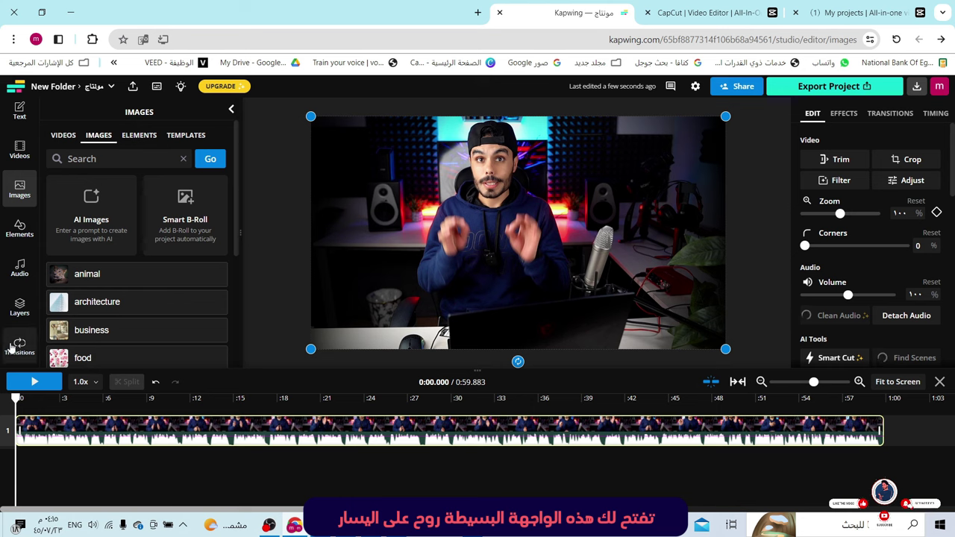
Step: Generate automatic subtitles for مونتاج.mp4 with Arabic as both the original language and the translation language
scroll(23, 310, "up", 3)
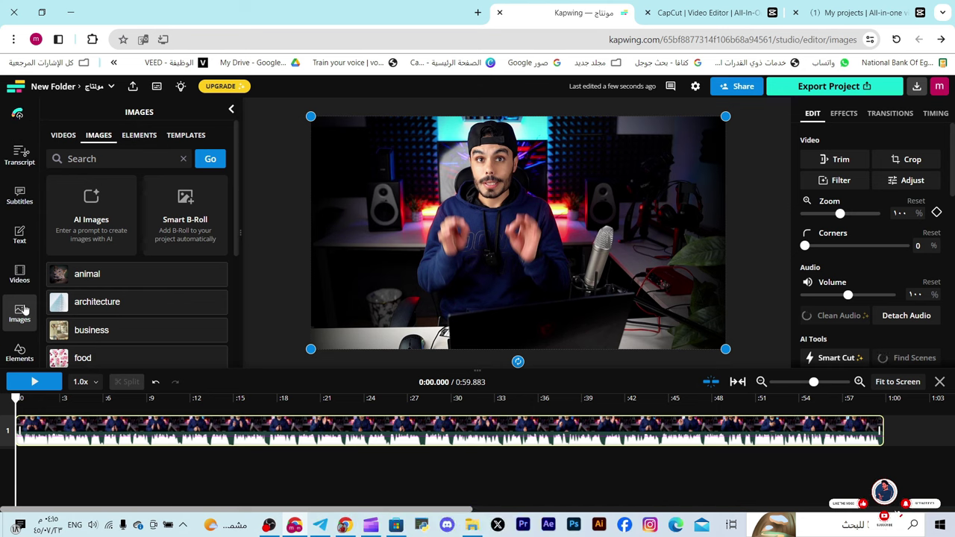
left_click(15, 212)
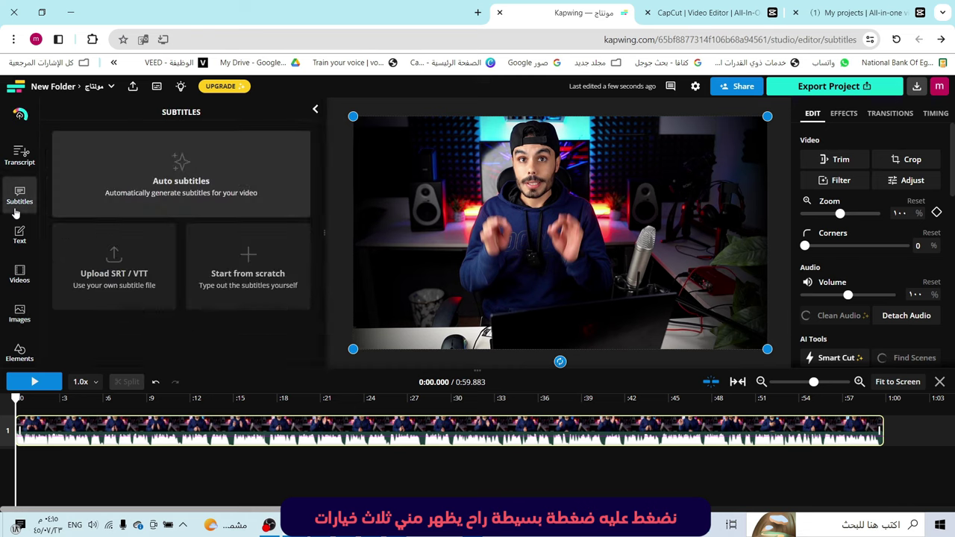
left_click(183, 186)
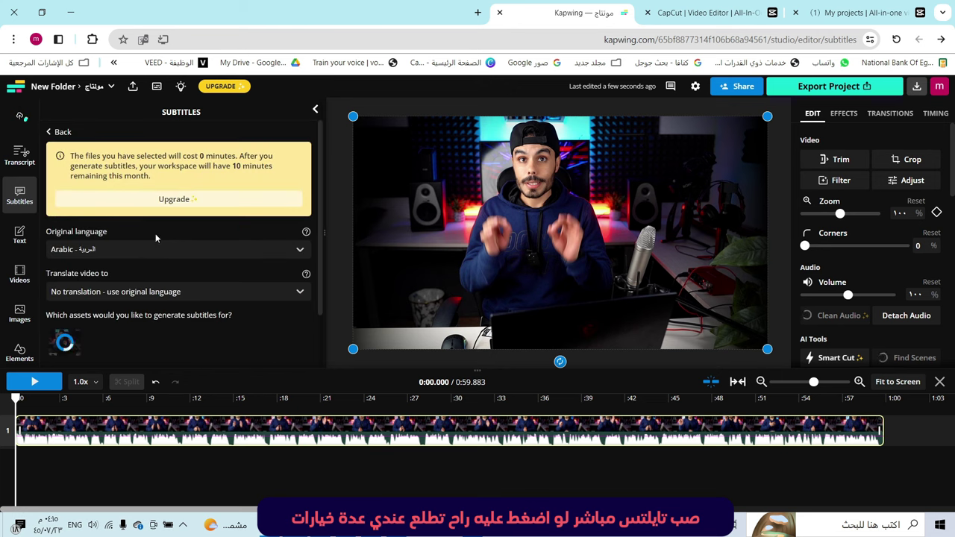
scroll(162, 234, "down", 1)
scroll(164, 231, "up", 1)
scroll(157, 224, "down", 1)
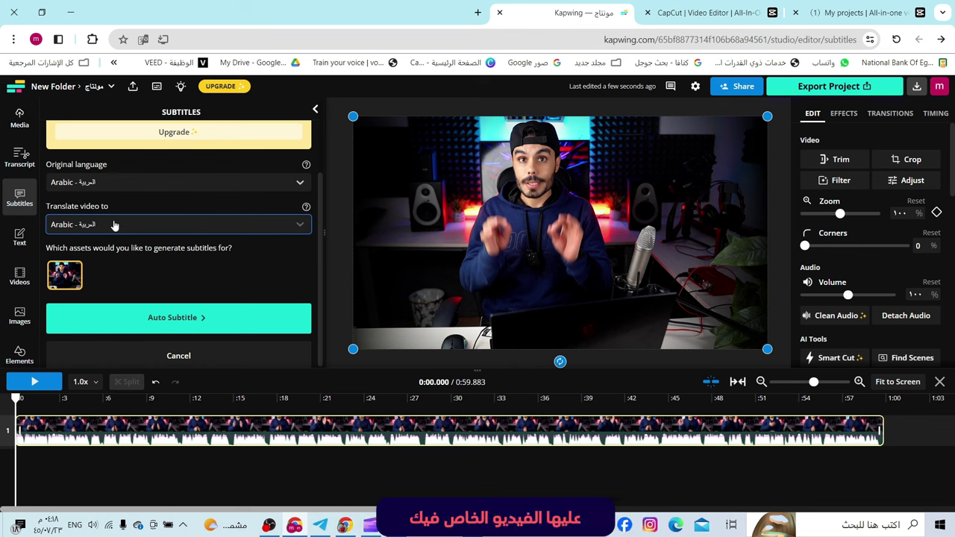
left_click(64, 285)
left_click(65, 285)
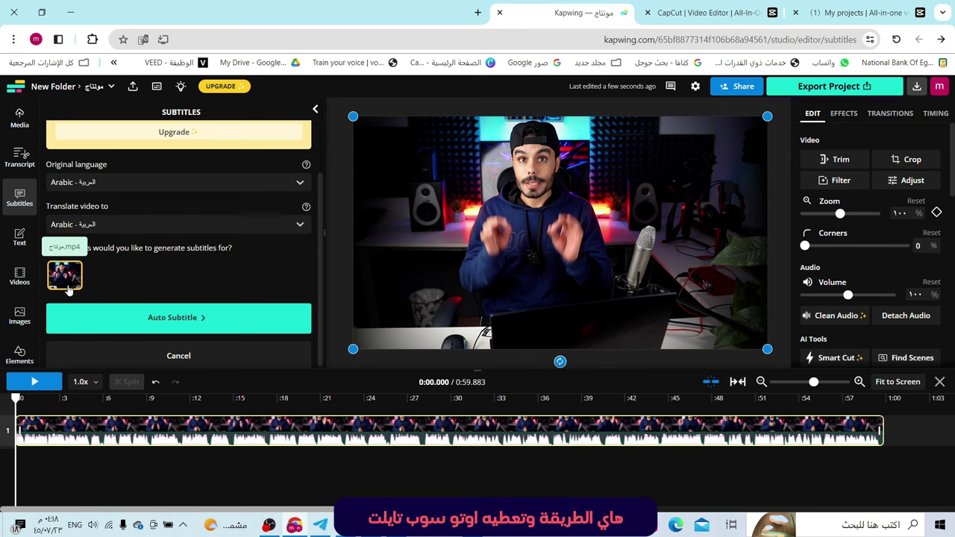
left_click(156, 325)
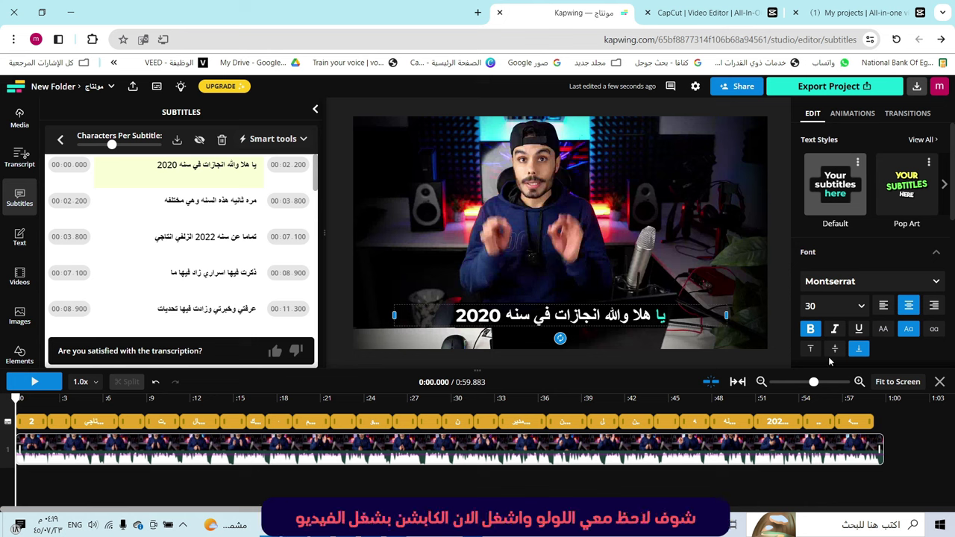
Step: Play the video to about 12 seconds to check the generated subtitles, and go to the second subtitle line
left_click(37, 382)
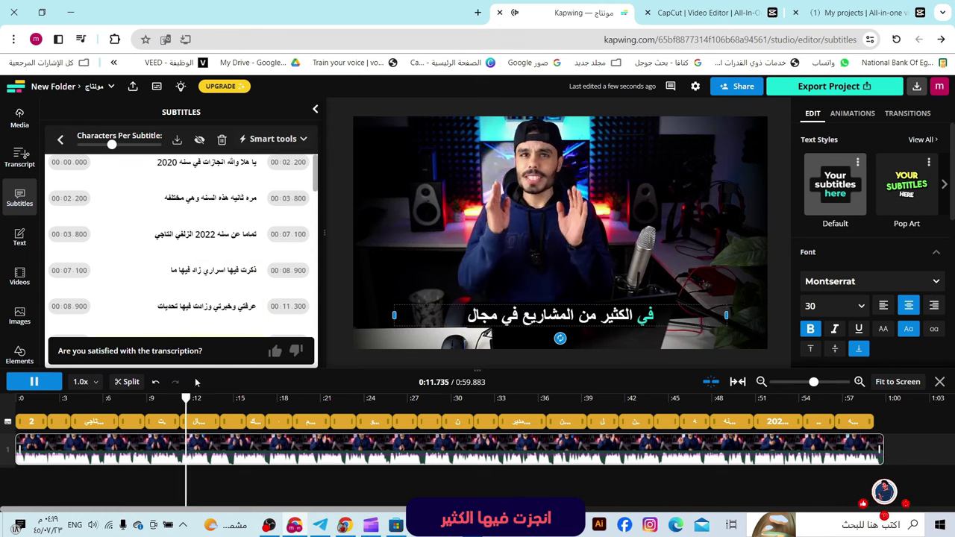
left_click(34, 381)
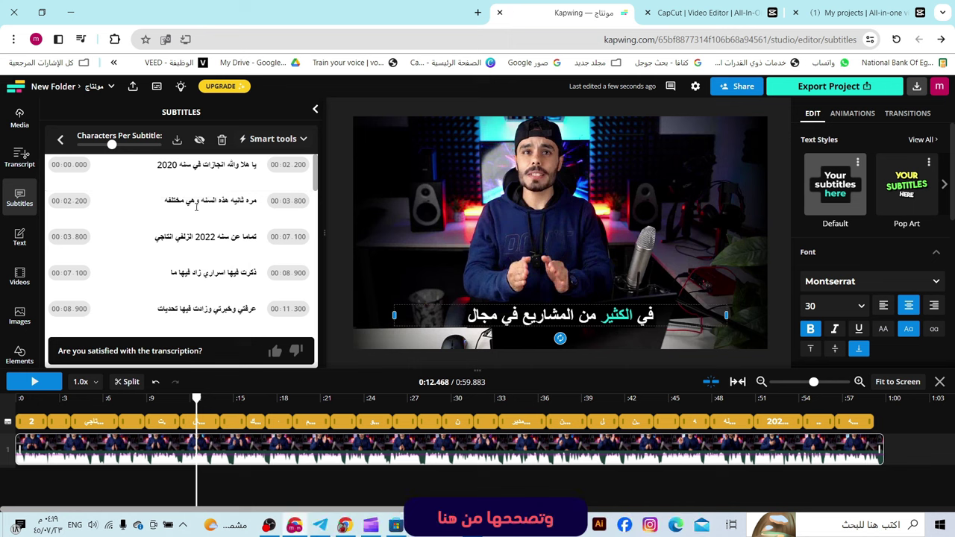
left_click(195, 203)
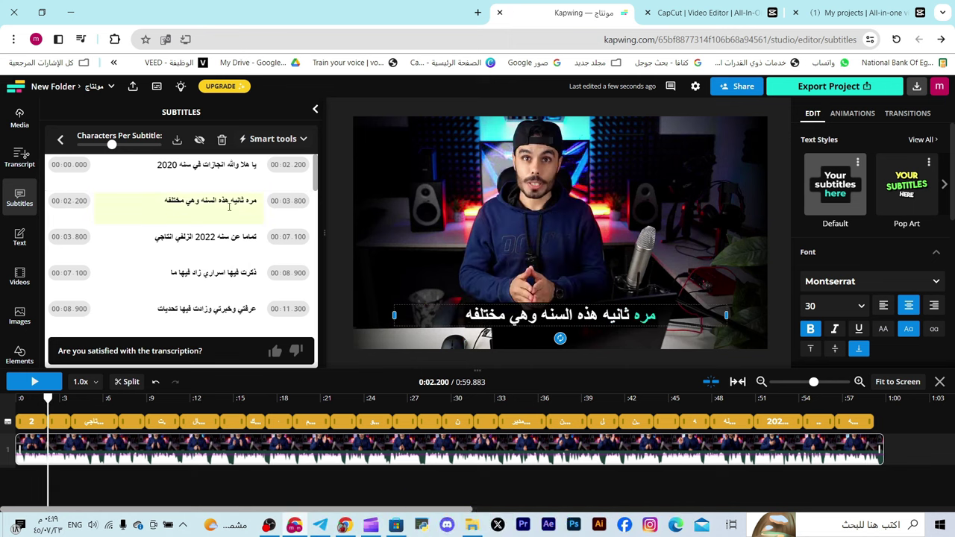
Step: Replace the word الزلفي with زاد in the third subtitle line
double_click(183, 237)
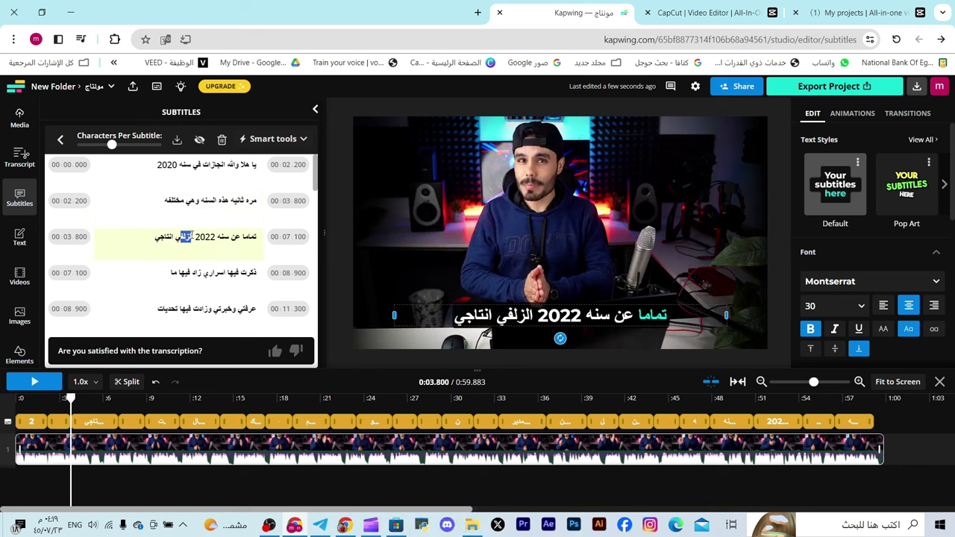
left_click(183, 237)
left_click_drag(176, 237, 194, 237)
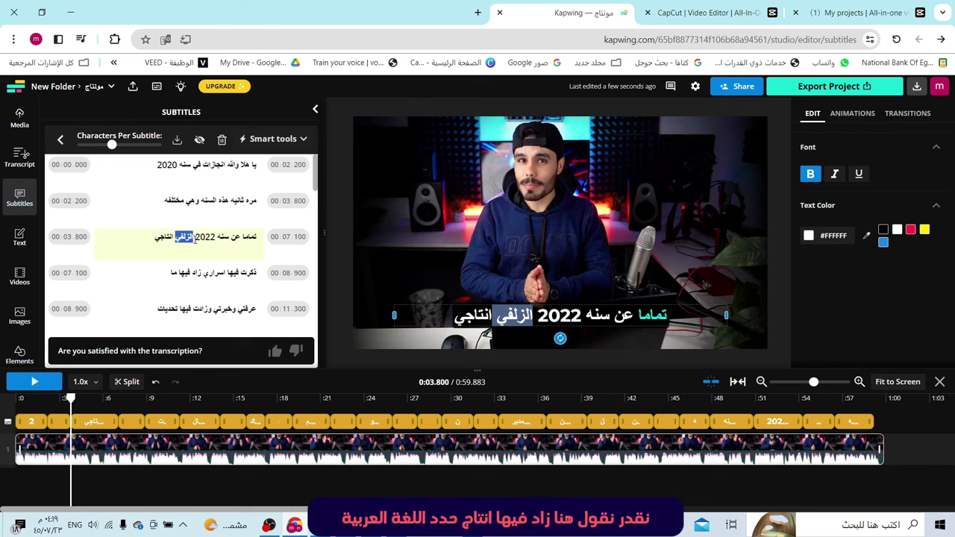
type("h.")
key("BackSpace")
key("BackSpace")
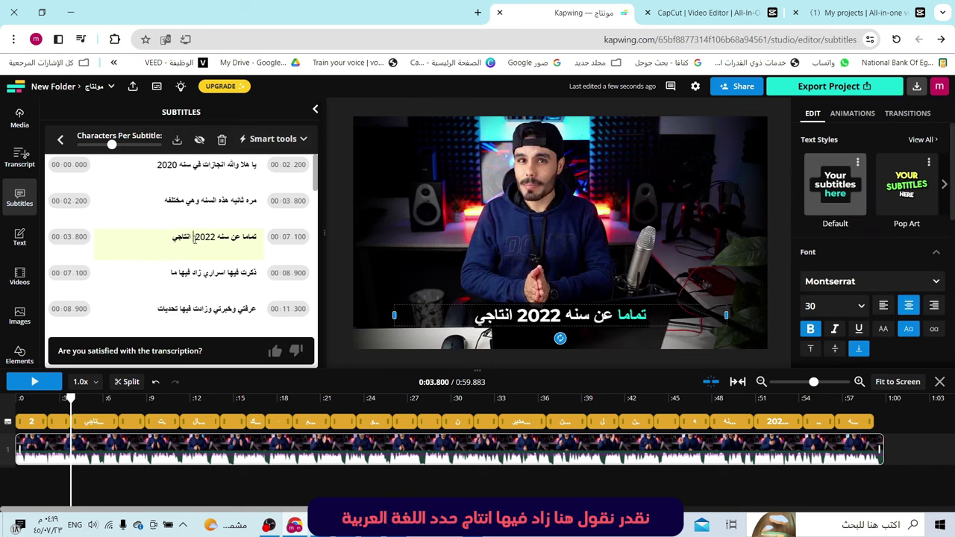
type("زاد")
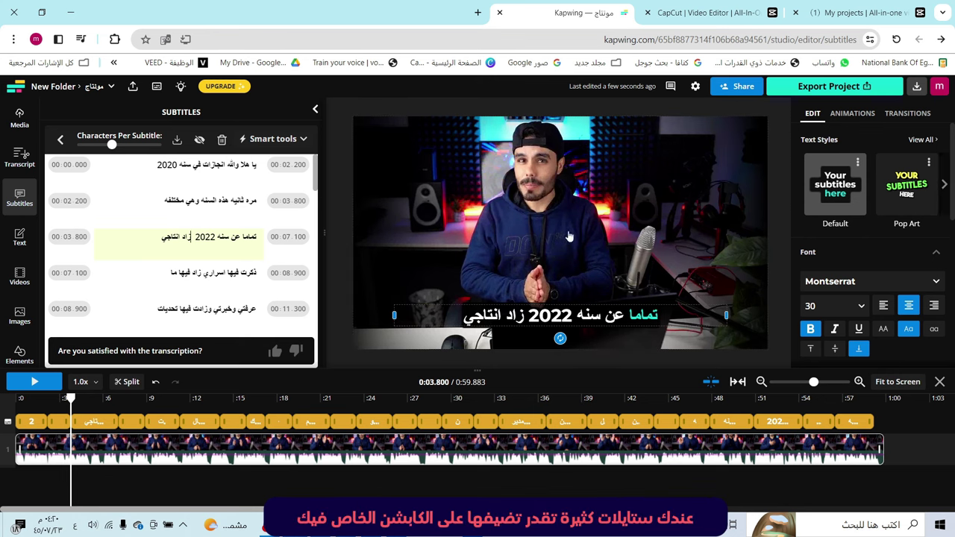
Step: Try the Pop Art, Bubblegum, Highlighter and Cantelope text styles on the subtitles while playing the video
left_click(904, 186)
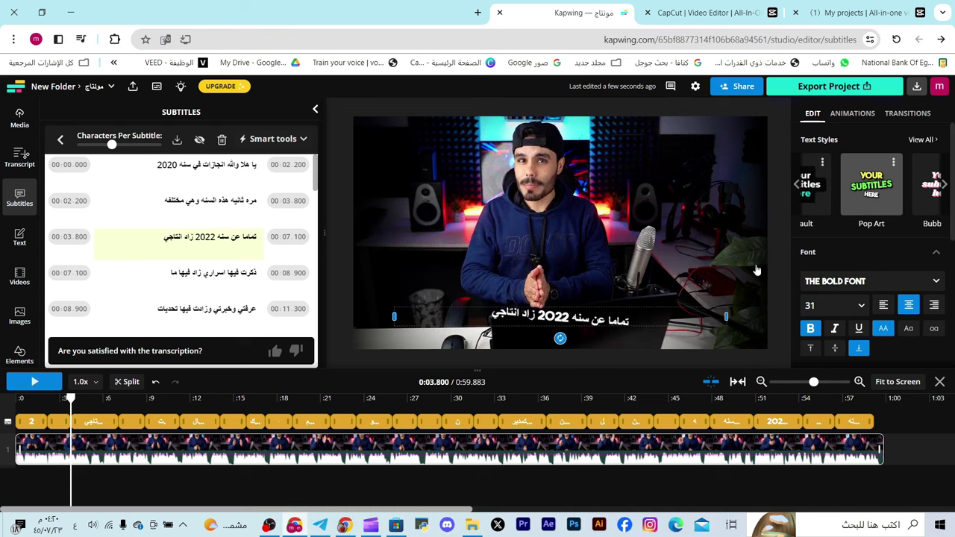
left_click(34, 381)
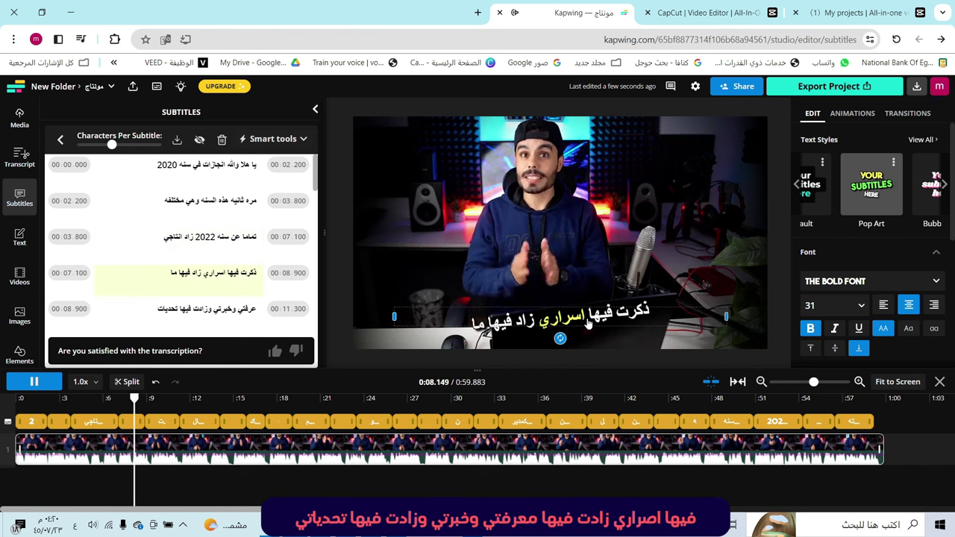
left_click(929, 186)
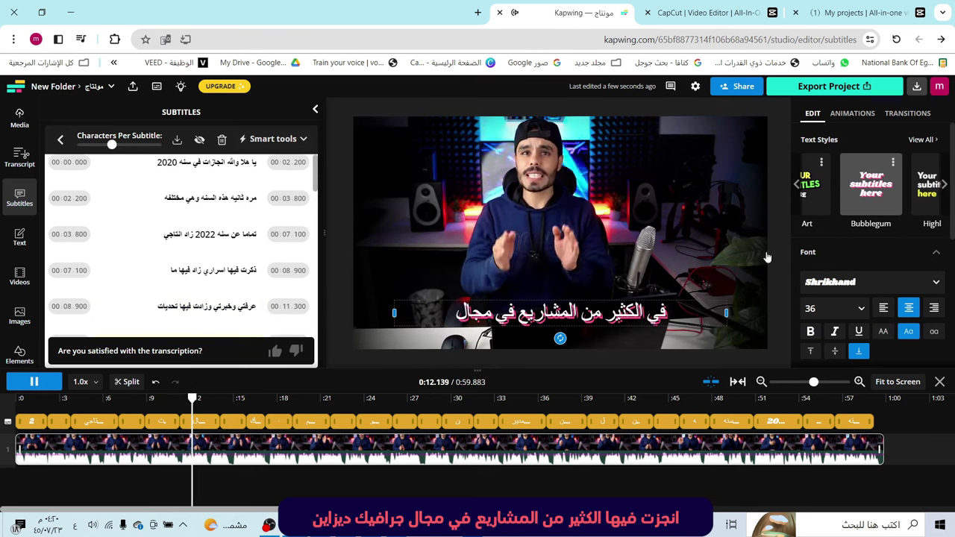
left_click(929, 187)
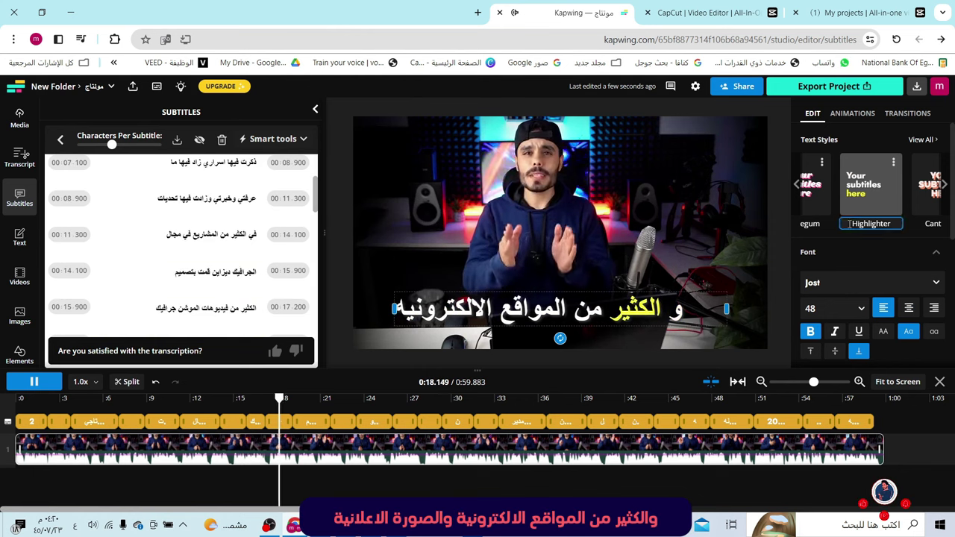
left_click(930, 191)
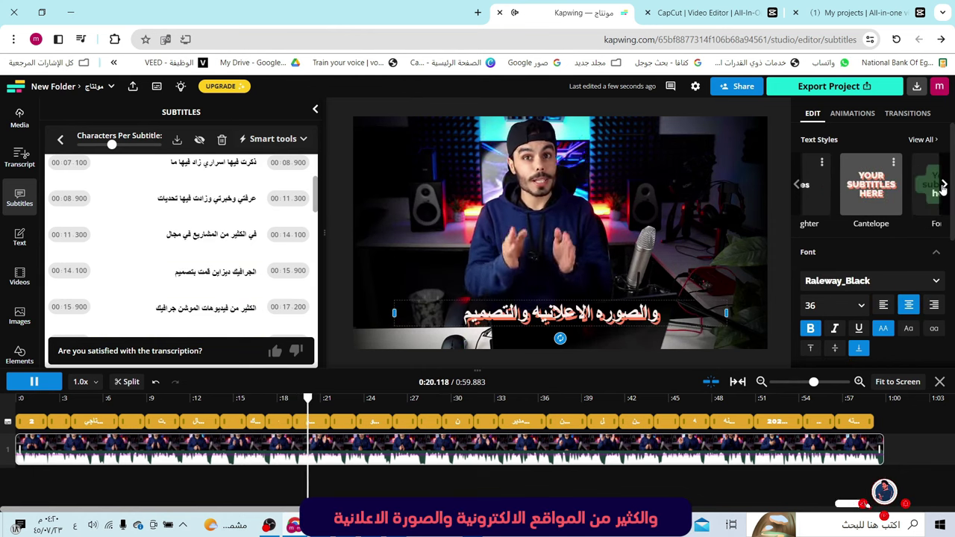
Step: Try the Chelsea, Ocean and Red subtitle styles, pause the video at about 35 seconds, and apply the Cursive style
left_click(932, 195)
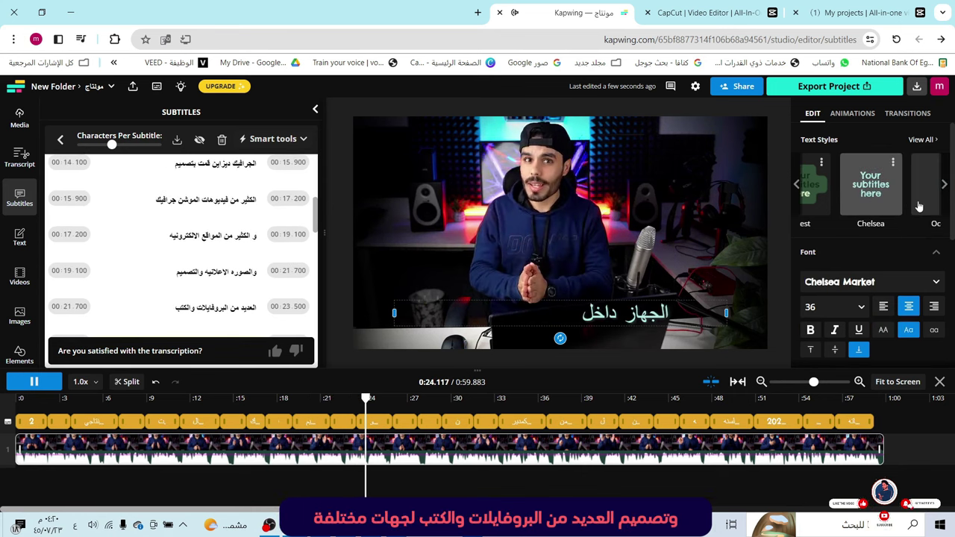
left_click(928, 191)
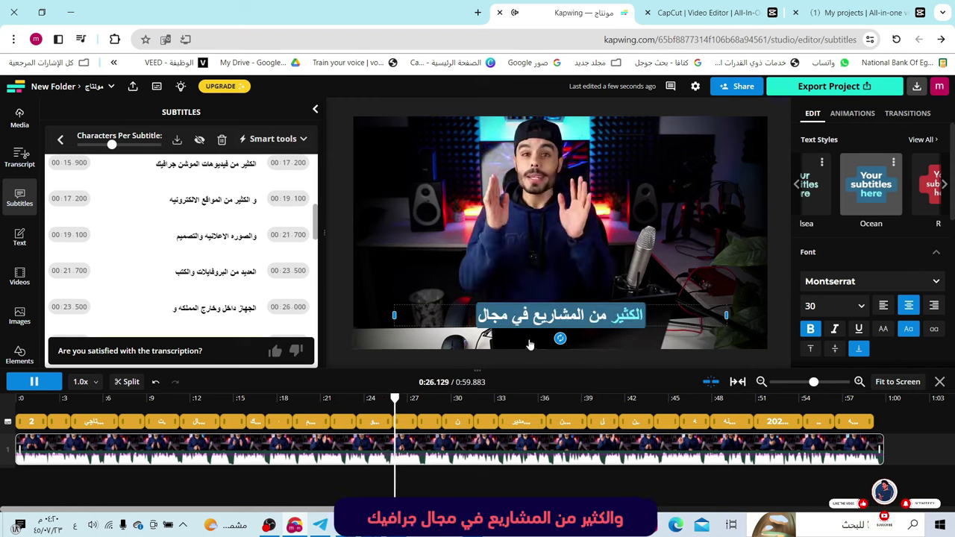
left_click(932, 187)
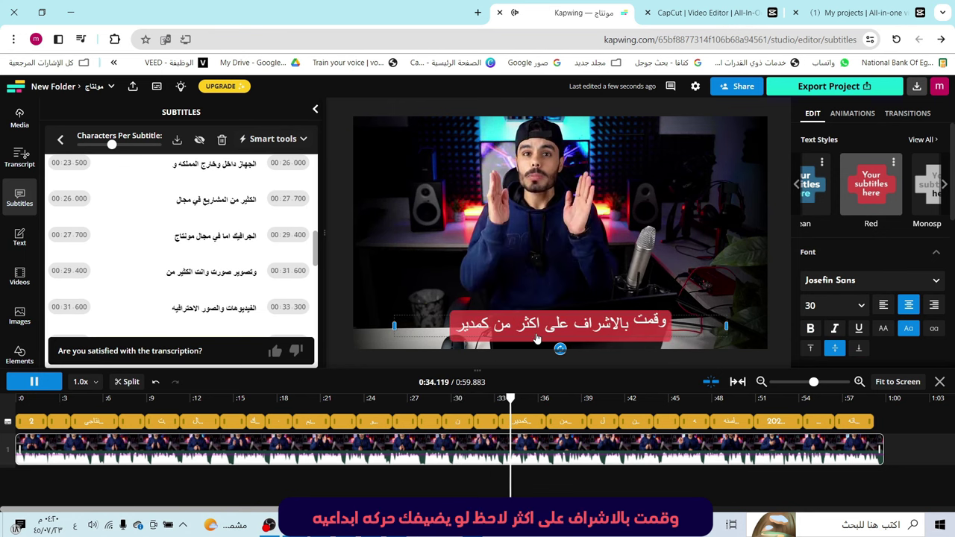
left_click(34, 385)
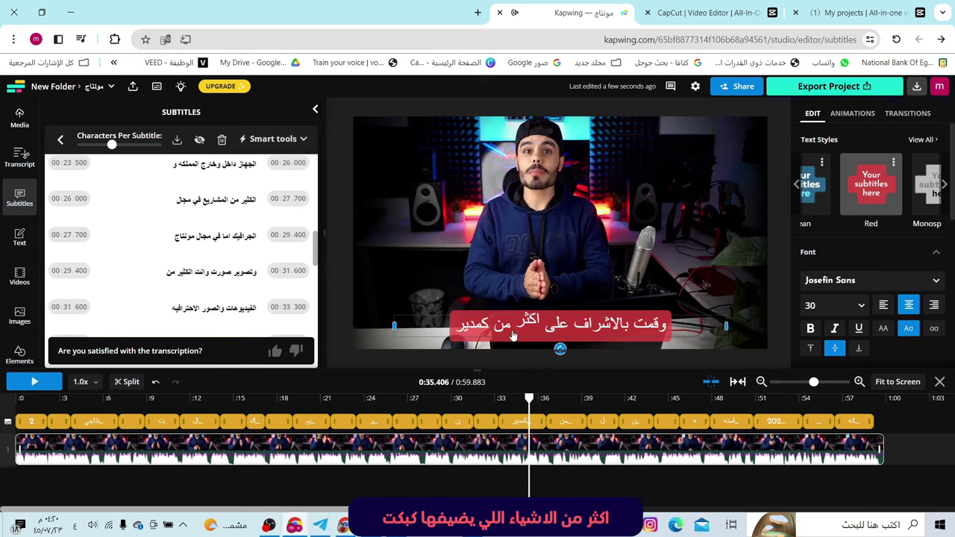
left_click(943, 184)
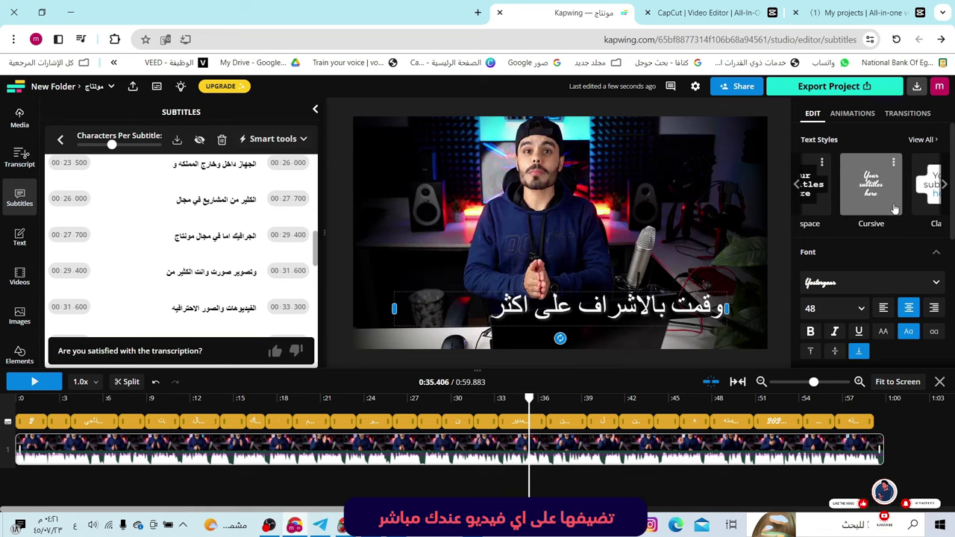
Step: View the project's sharing options and check the download option, and return to the editor
left_click(737, 88)
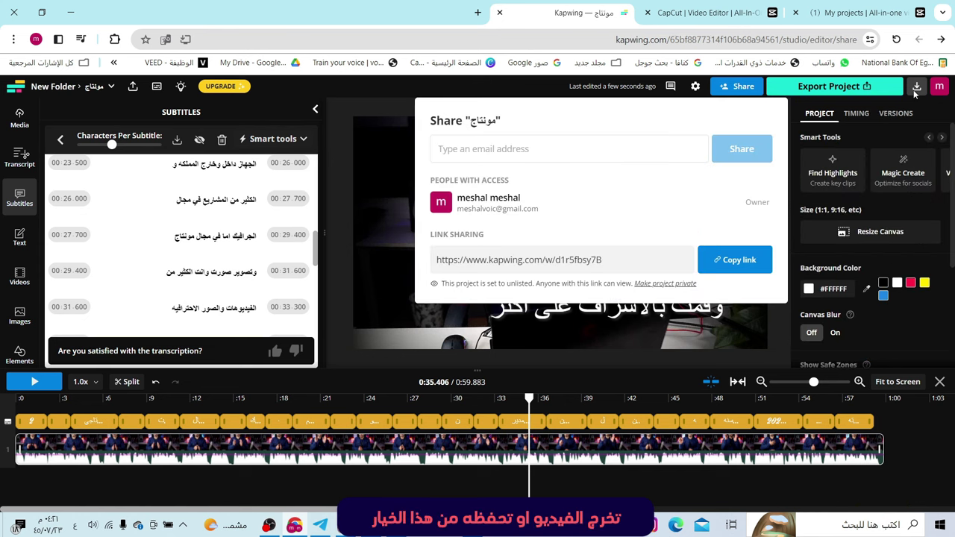
left_click(915, 89)
left_click(915, 88)
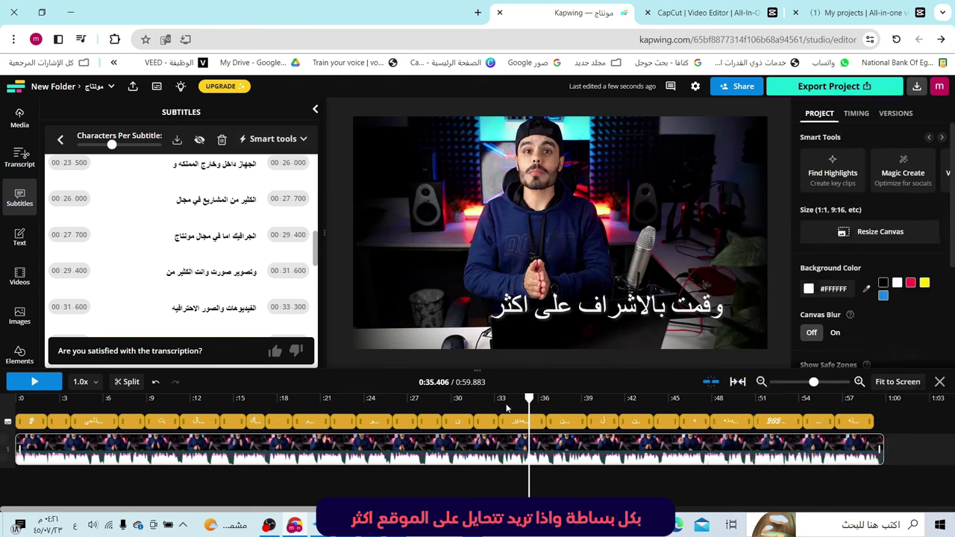
left_click(510, 409)
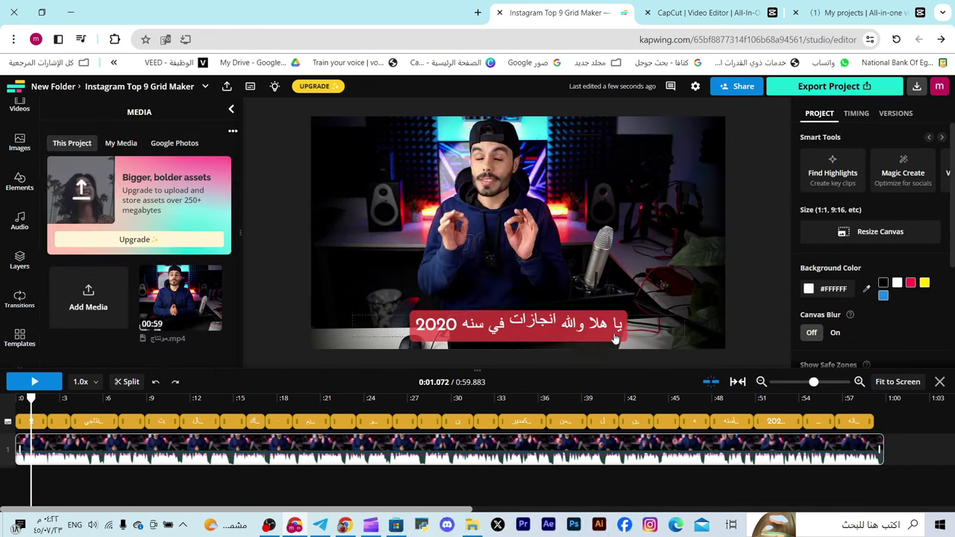